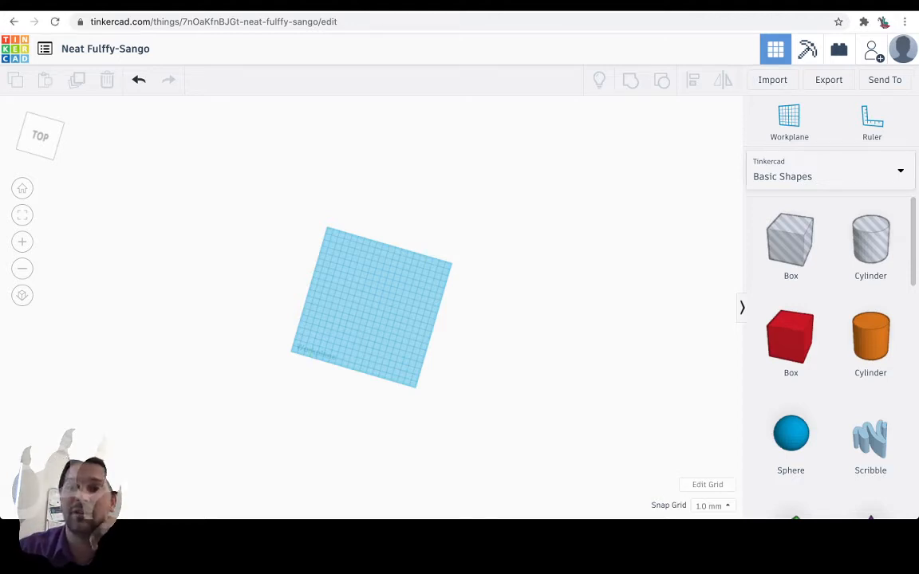
Place a solid cylinder near the middle of the workplane and flatten it to a height of 3 mm.
drag(870, 341, 381, 301)
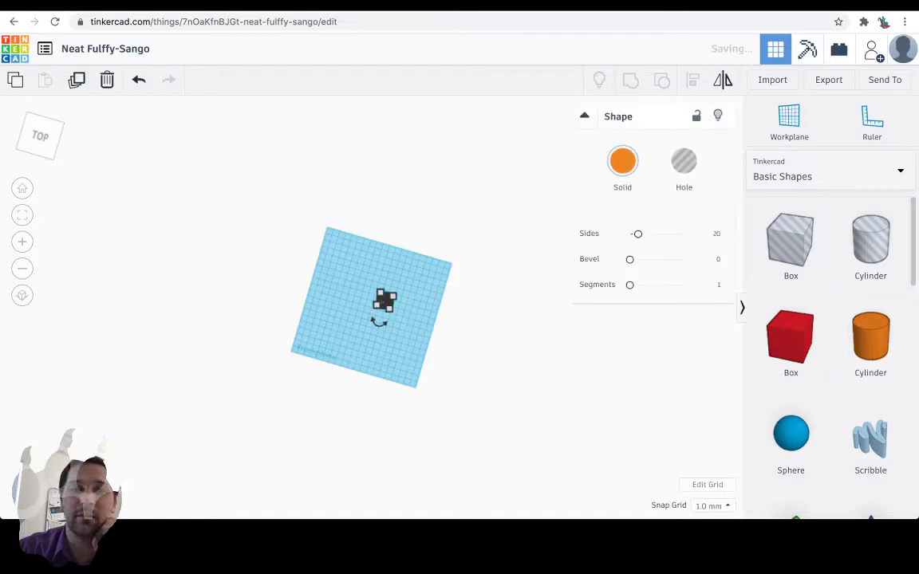
scroll(391, 301, up, 2)
scroll(381, 303, down, 7)
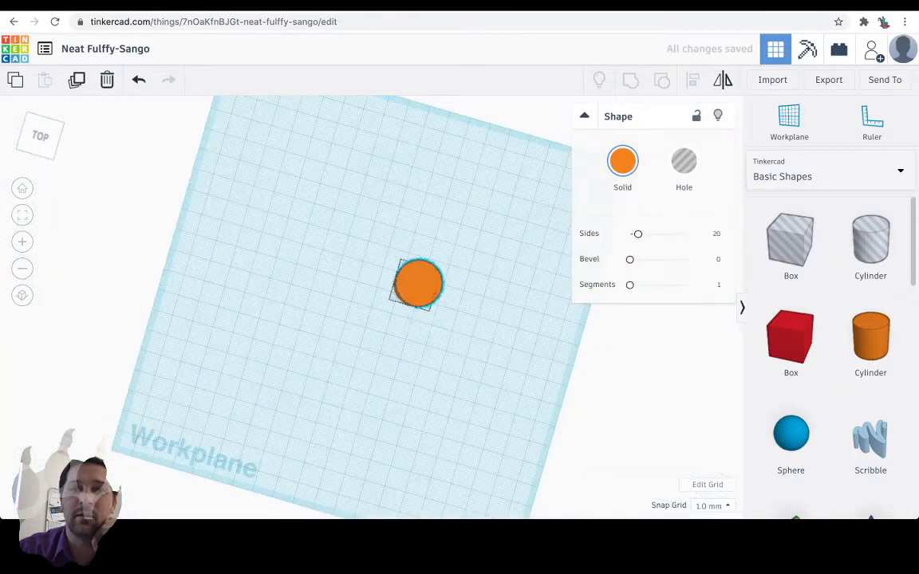
right_drag(381, 303, 343, 209)
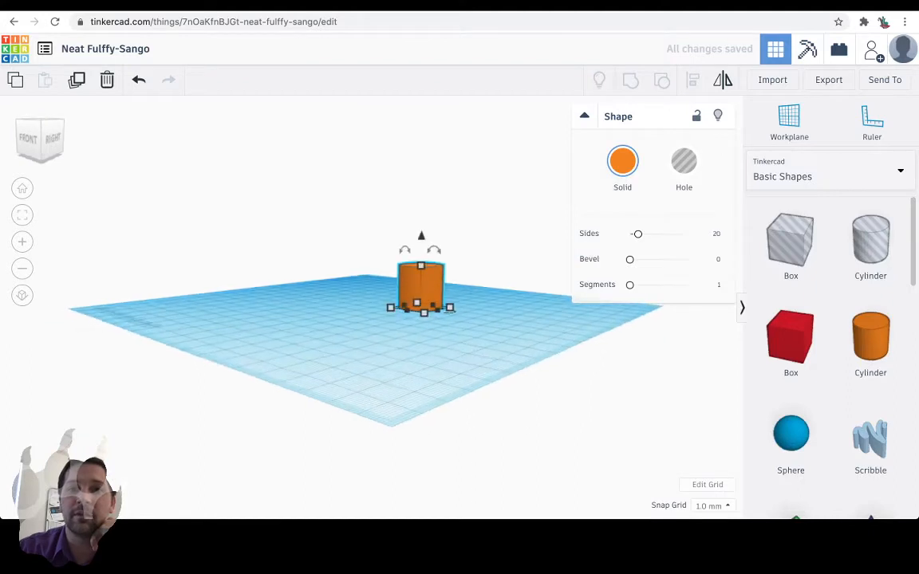
mouse_move(421, 266)
drag(421, 265, 420, 302)
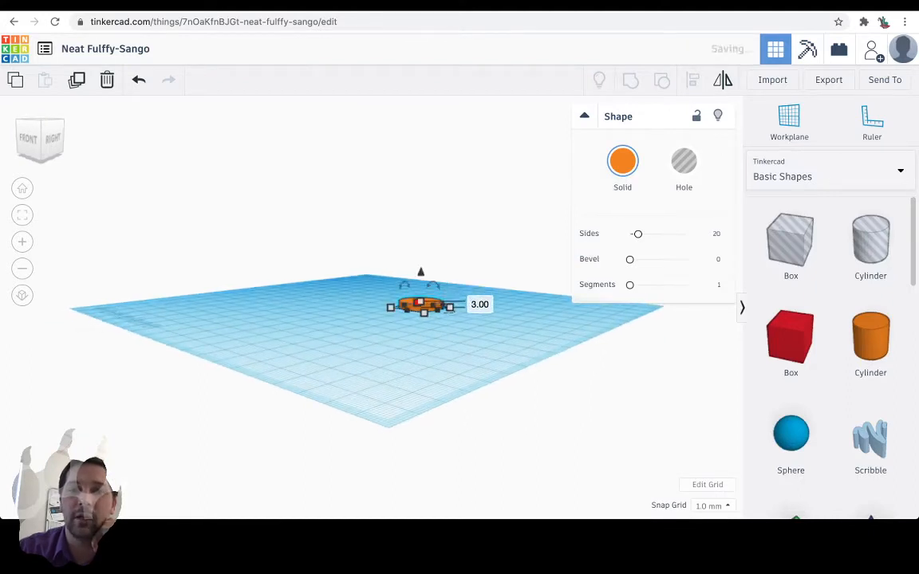
Add a Scribble shape beside the cylinder and draw a smiley face with two filled eyes and a curved mouth.
mouse_move(415, 315)
right_down()
mouse_move(429, 325)
mouse_move(454, 296)
mouse_move(451, 246)
mouse_move(403, 272)
mouse_move(397, 320)
mouse_move(430, 355)
mouse_move(480, 371)
mouse_move(486, 362)
right_up()
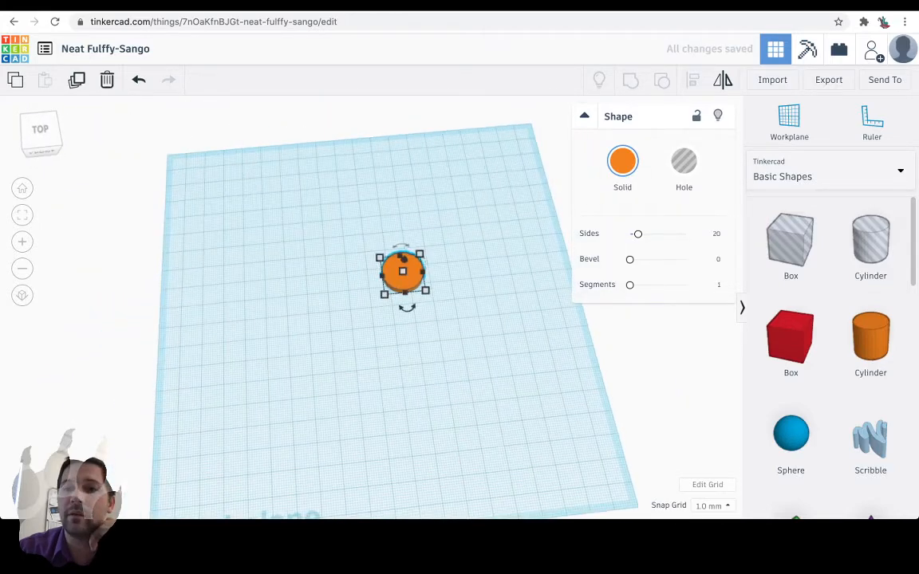
click(870, 440)
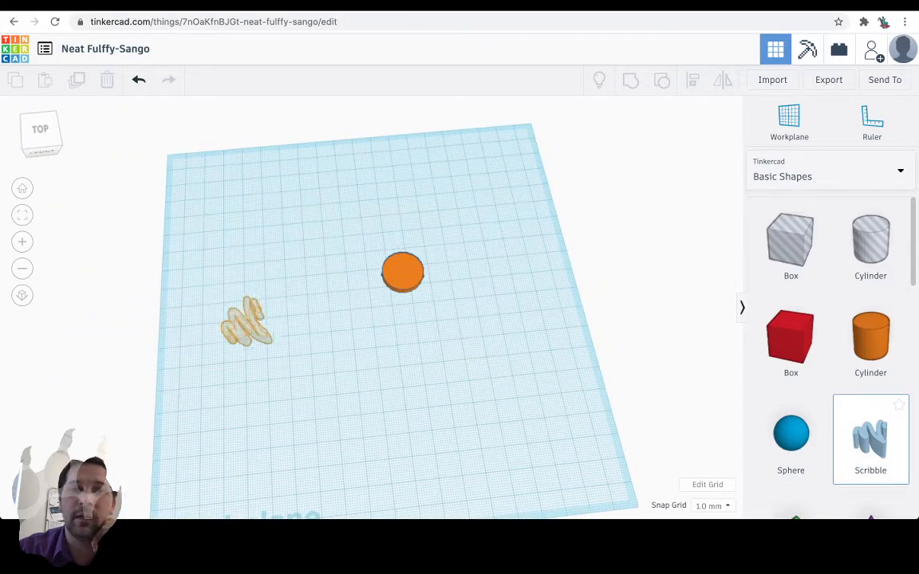
click(246, 320)
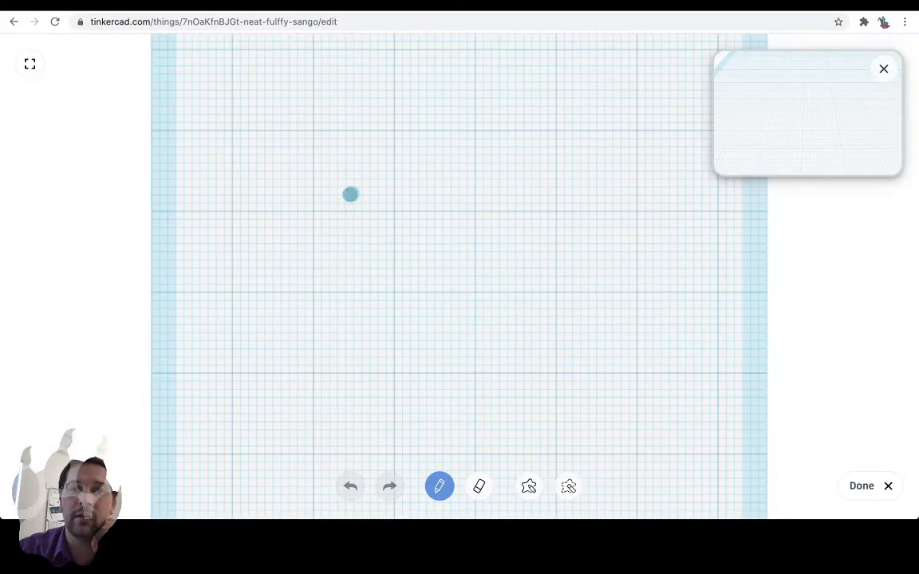
drag(348, 194, 351, 207)
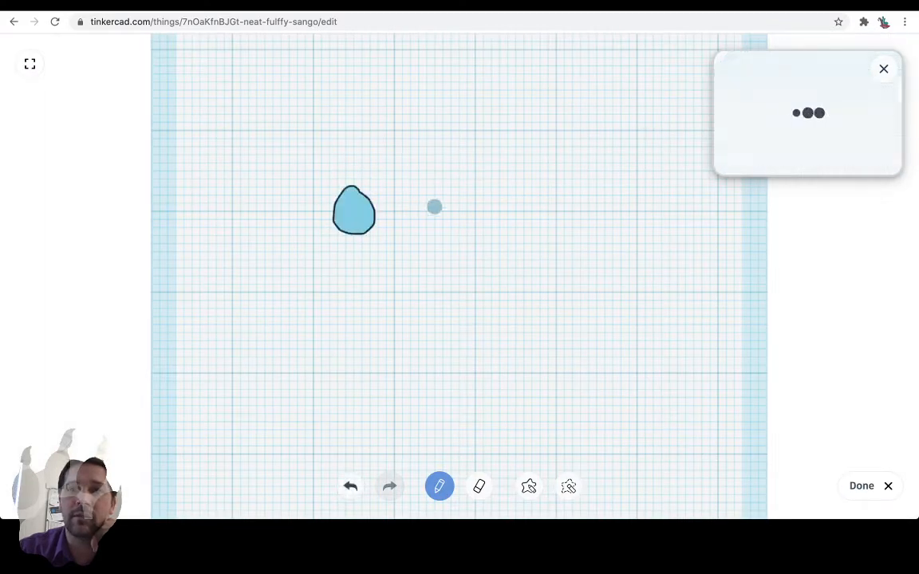
mouse_move(434, 204)
mouse_down()
mouse_move(426, 225)
mouse_move(443, 201)
mouse_move(444, 217)
mouse_up()
mouse_move(301, 294)
mouse_down()
mouse_move(470, 301)
mouse_move(456, 322)
mouse_move(377, 348)
mouse_move(318, 312)
mouse_up()
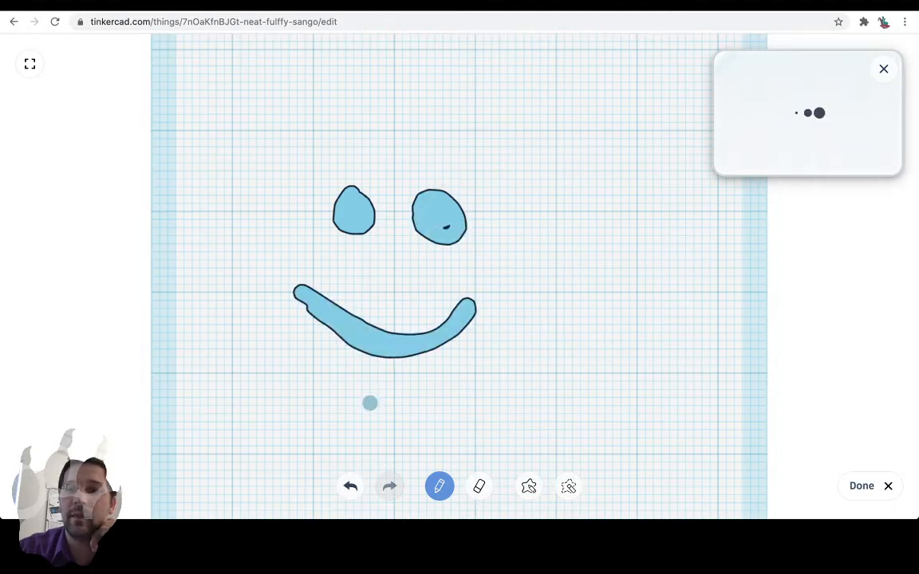
click(862, 486)
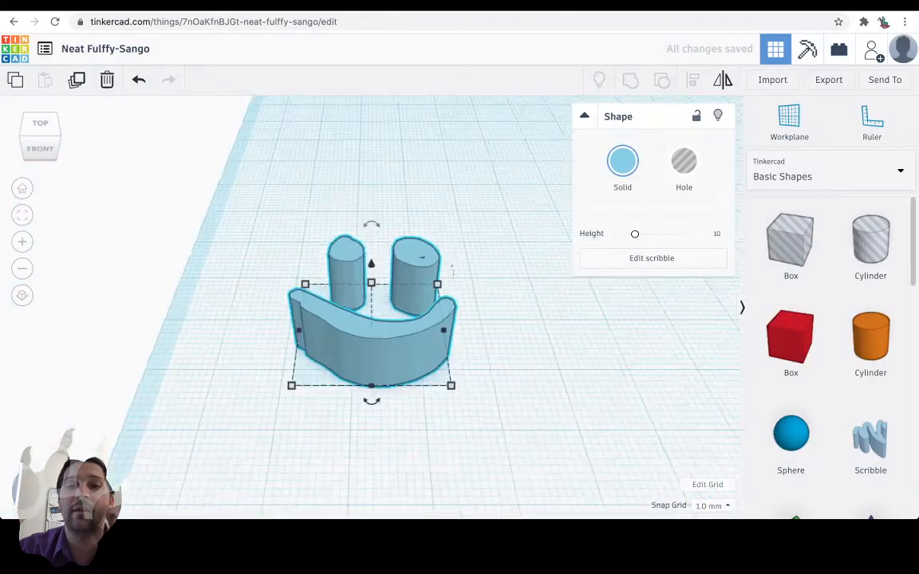
Move the smiley face scribble onto the orange disc.
drag(372, 330, 665, 288)
right_drag(658, 307, 598, 297)
key(Left)
key(Left)
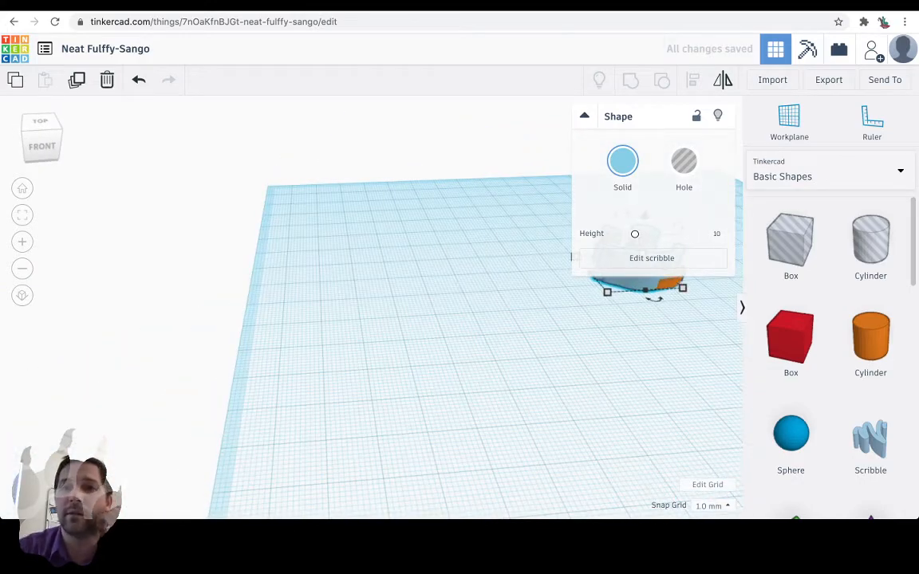
Collapse the shape properties and hide the shape library to free the space around the model.
click(584, 116)
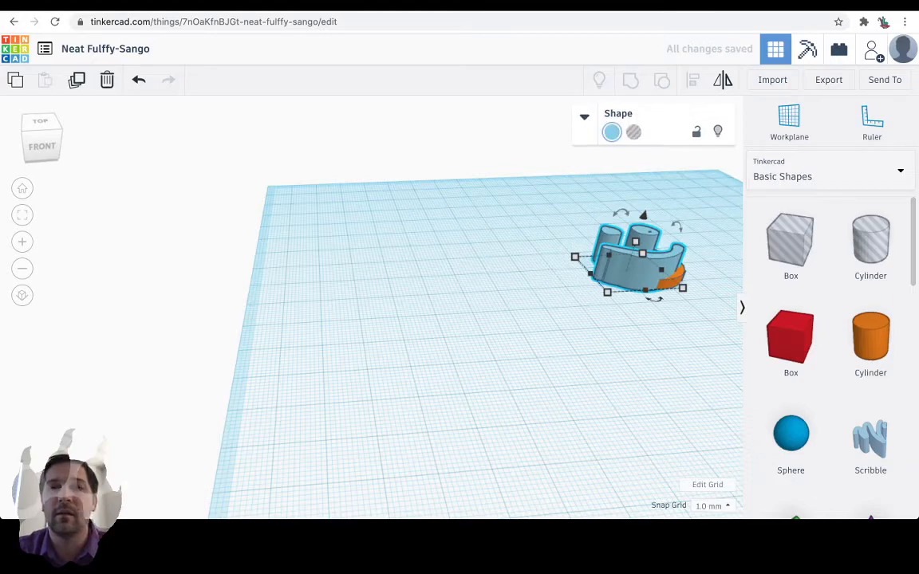
click(607, 336)
right_drag(608, 336, 642, 395)
click(742, 308)
scroll(641, 396, up, 5)
scroll(637, 383, down, 6)
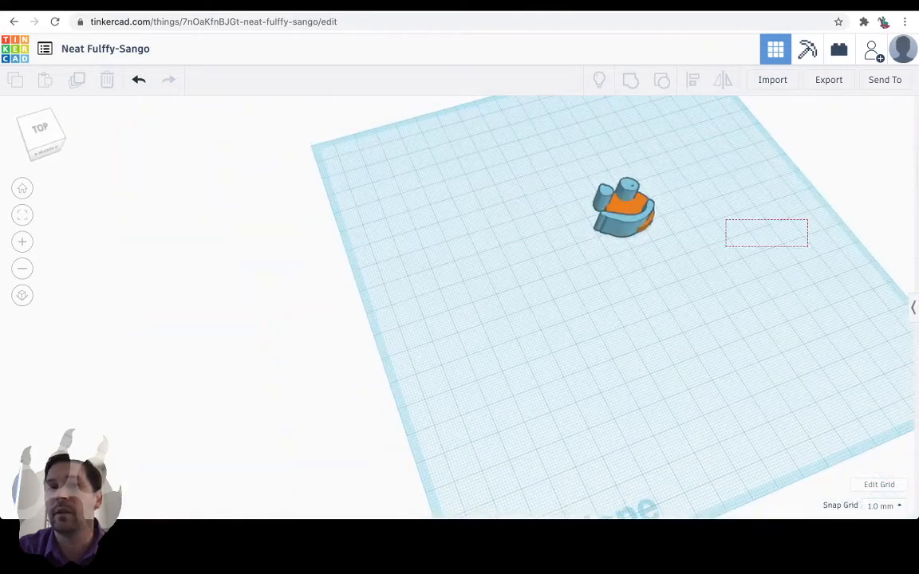
Reposition the smiley face scribble within the disc and resize its footprint to 13 by 13.2 mm.
mouse_move(626, 199)
mouse_down()
mouse_move(545, 231)
mouse_move(549, 256)
mouse_move(599, 209)
mouse_move(642, 202)
mouse_move(629, 205)
mouse_up()
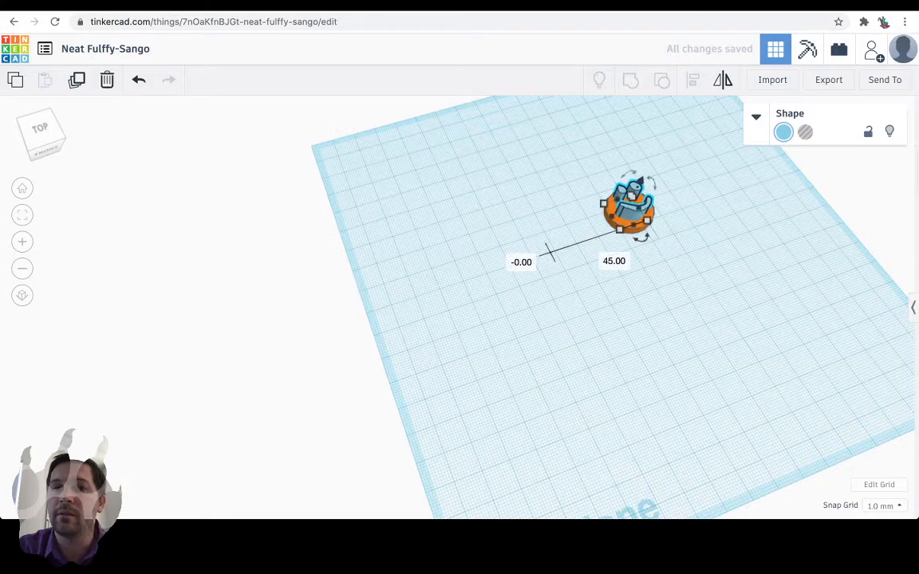
right_drag(629, 205, 539, 180)
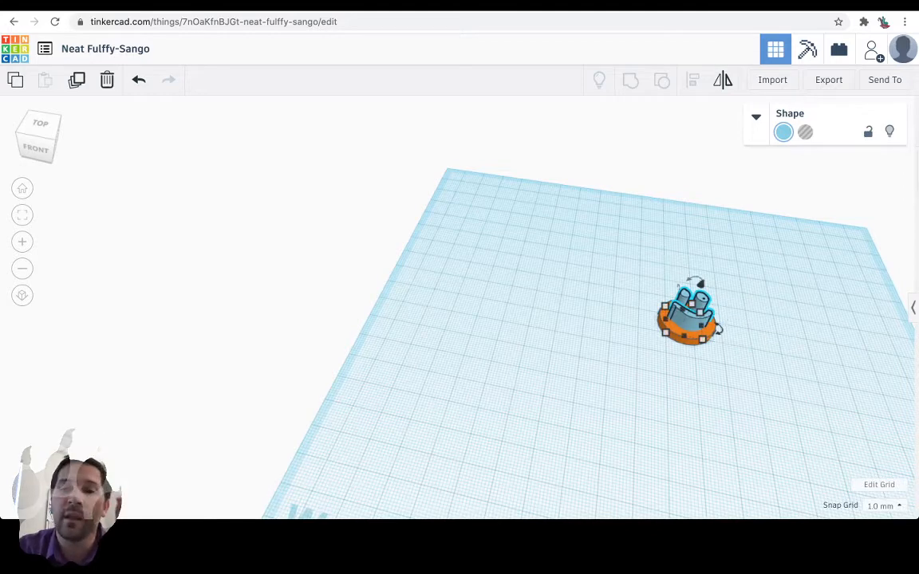
click(684, 336)
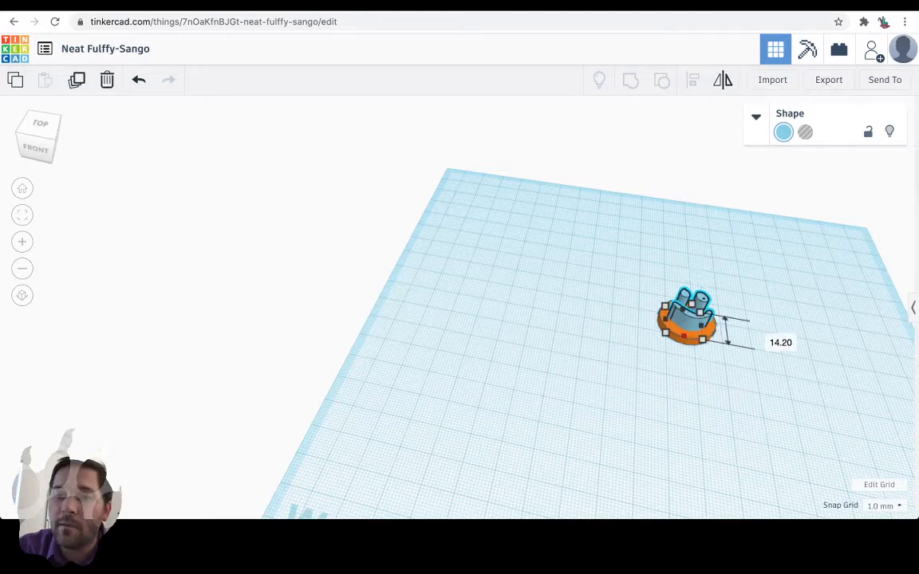
drag(683, 336, 684, 335)
right_drag(637, 335, 665, 298)
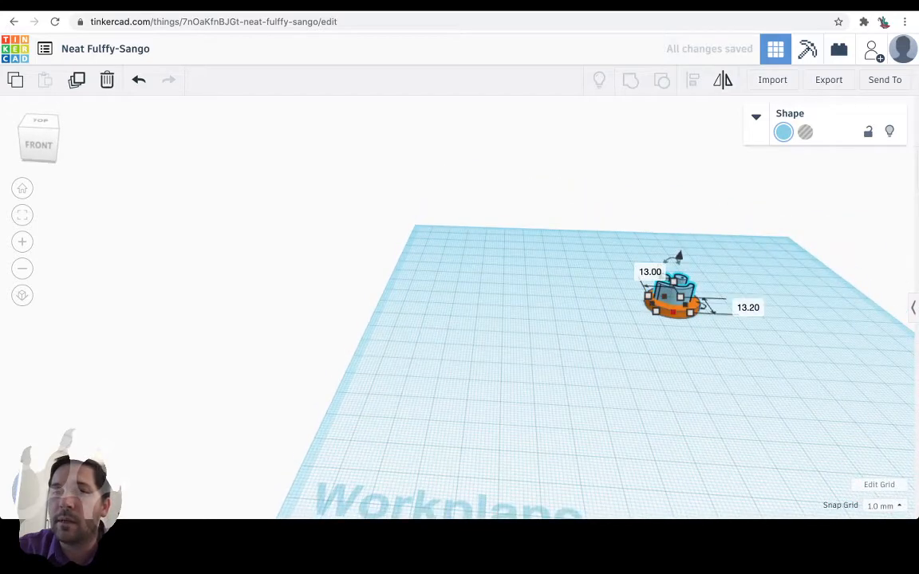
Reduce the scribble's height to 5 mm and raise it 2 mm above the workplane.
drag(673, 281, 674, 289)
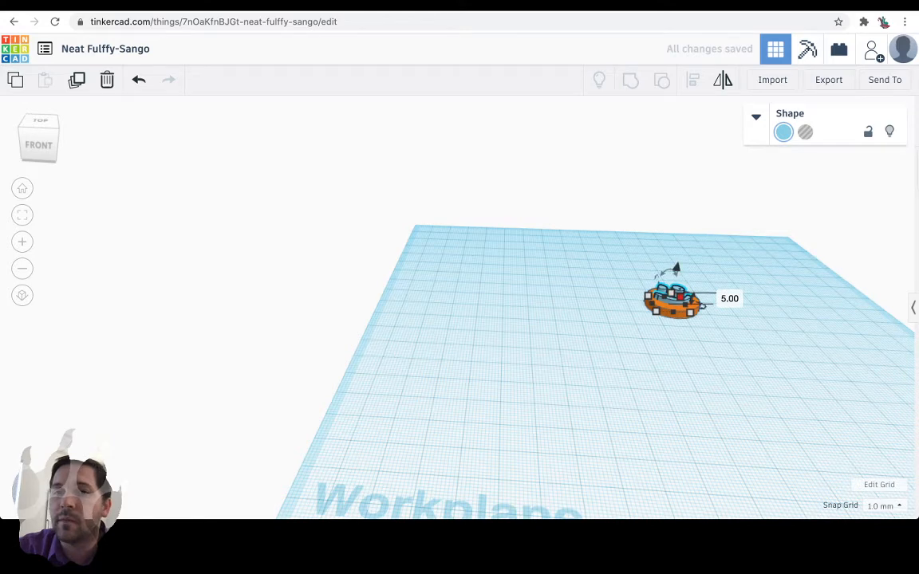
right_drag(612, 267, 643, 209)
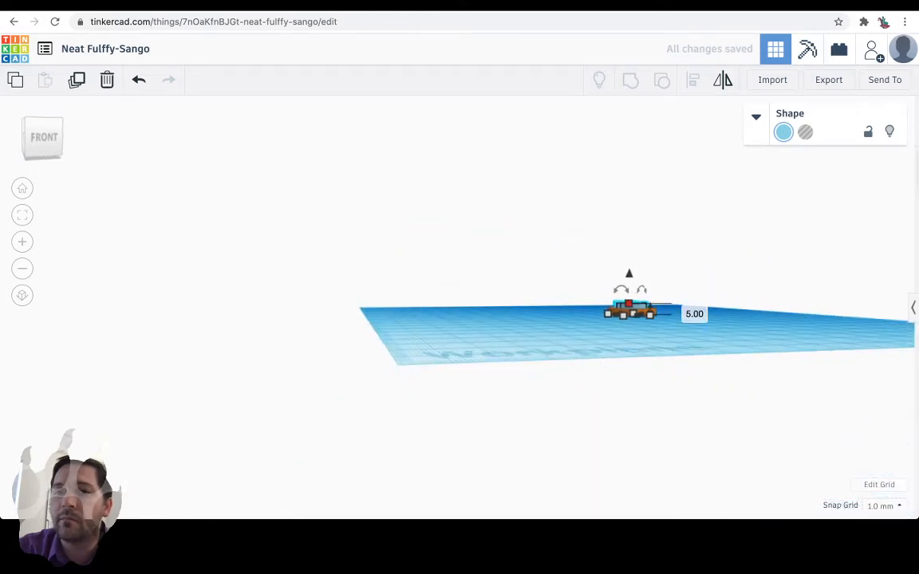
drag(629, 274, 629, 268)
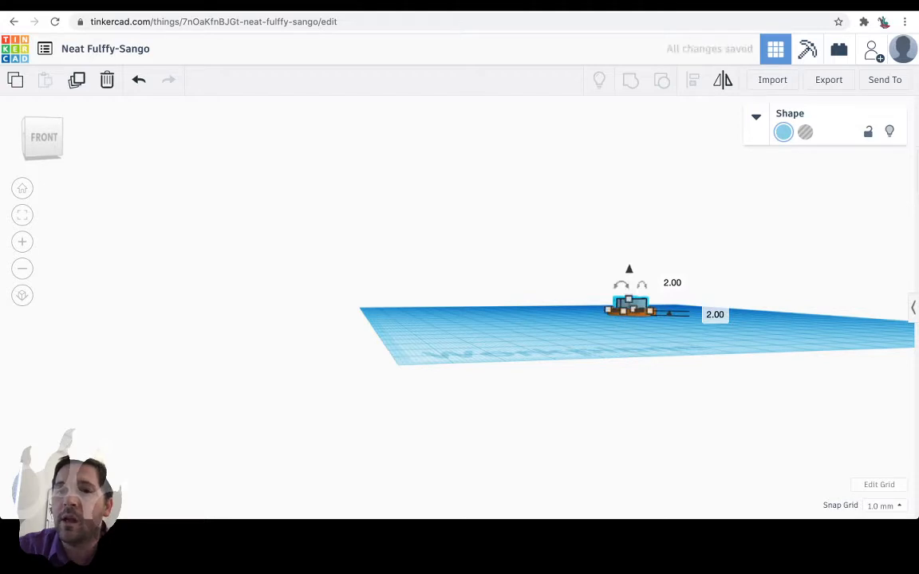
Make the scribble a hole and group it with the disc to engrave the smiley face.
right_drag(629, 269, 623, 319)
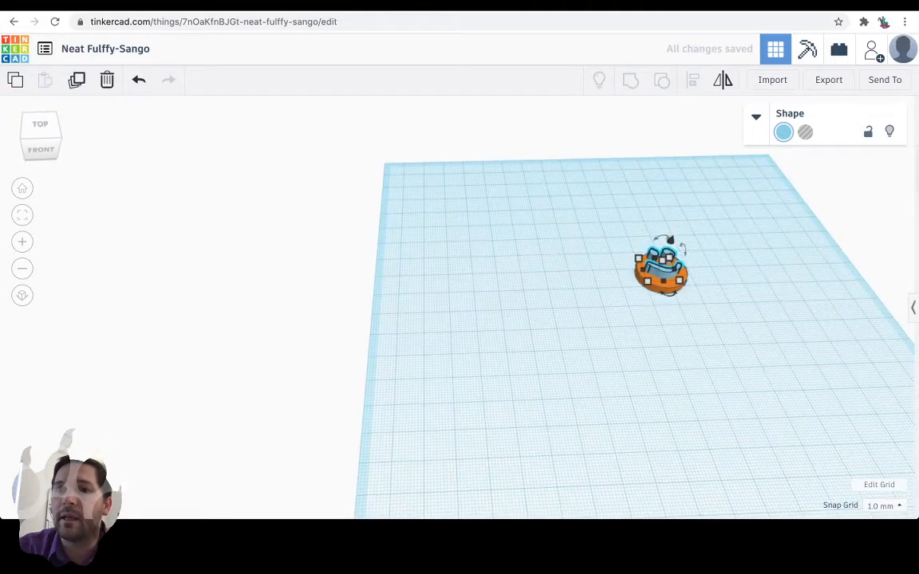
drag(609, 215, 687, 303)
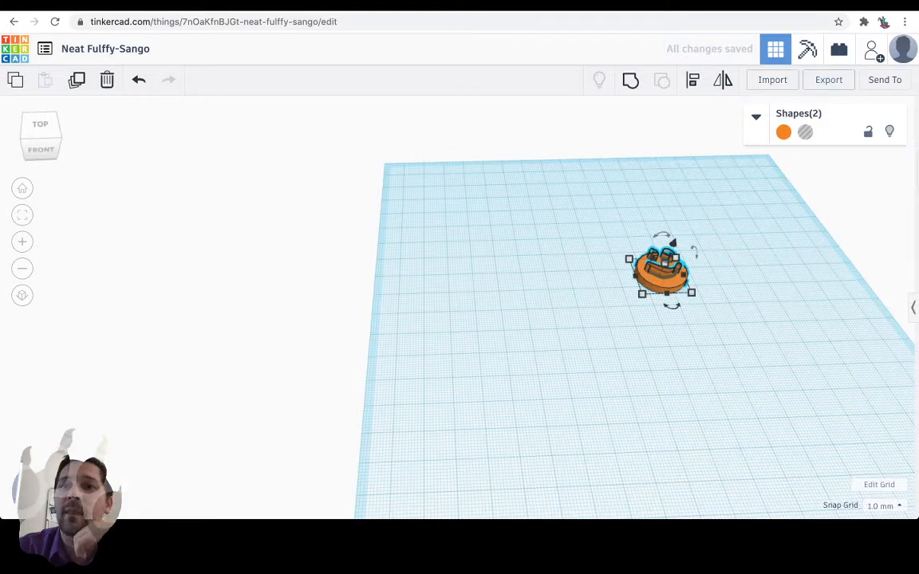
click(630, 80)
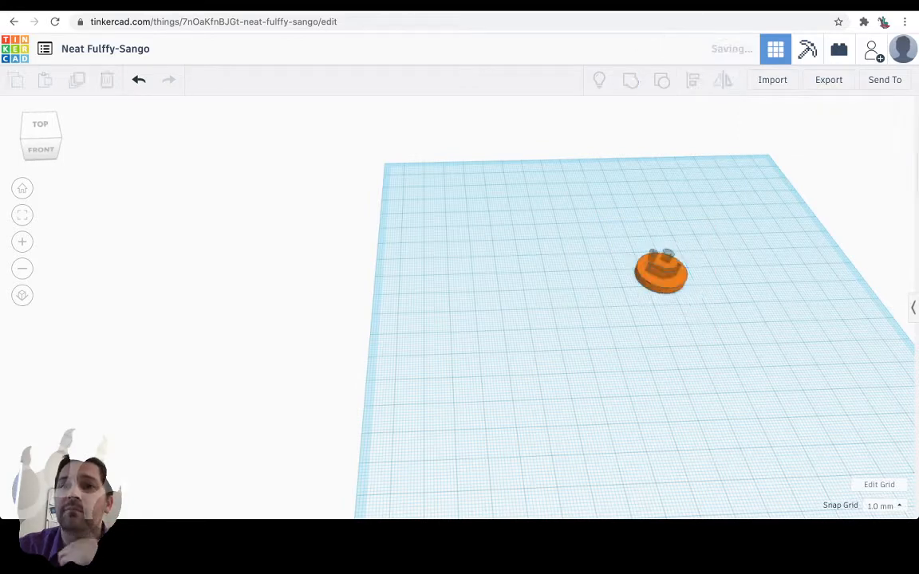
Inspect the engraved smiley disc from several angles and delete it from the workplane.
right_drag(590, 271, 529, 326)
click(531, 279)
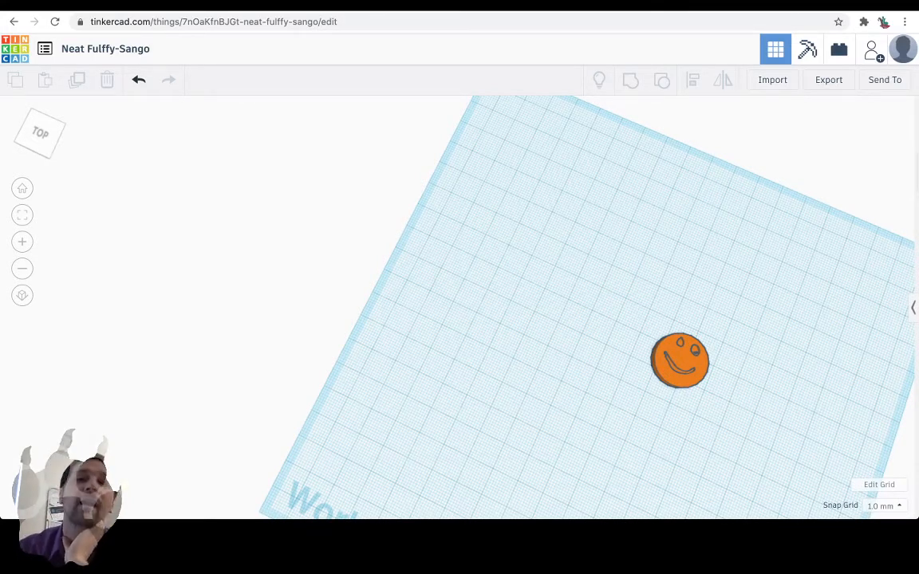
right_drag(530, 326, 568, 297)
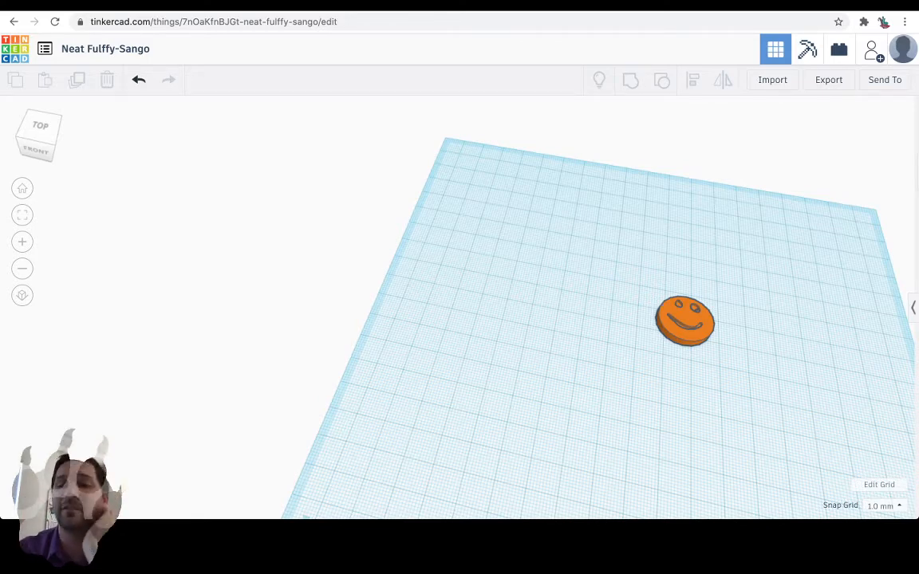
click(678, 319)
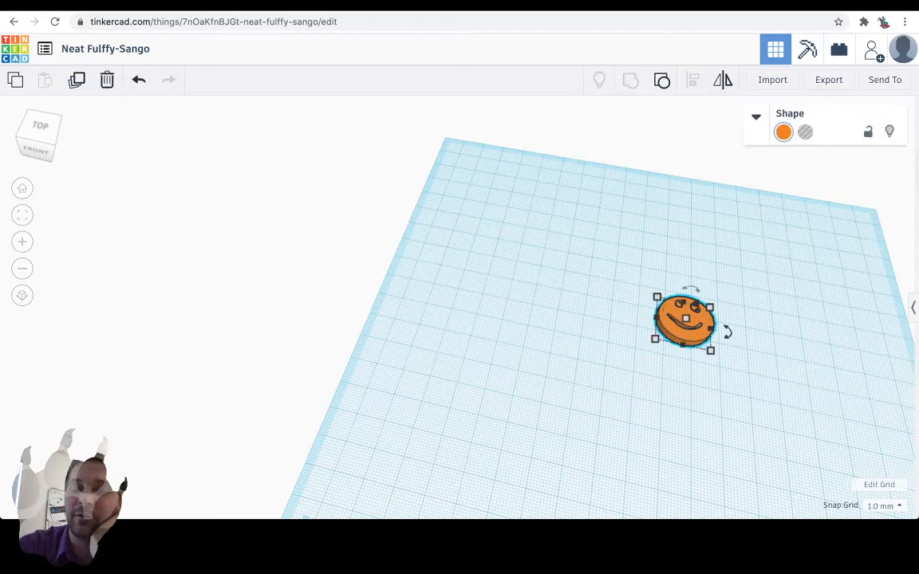
key(Delete)
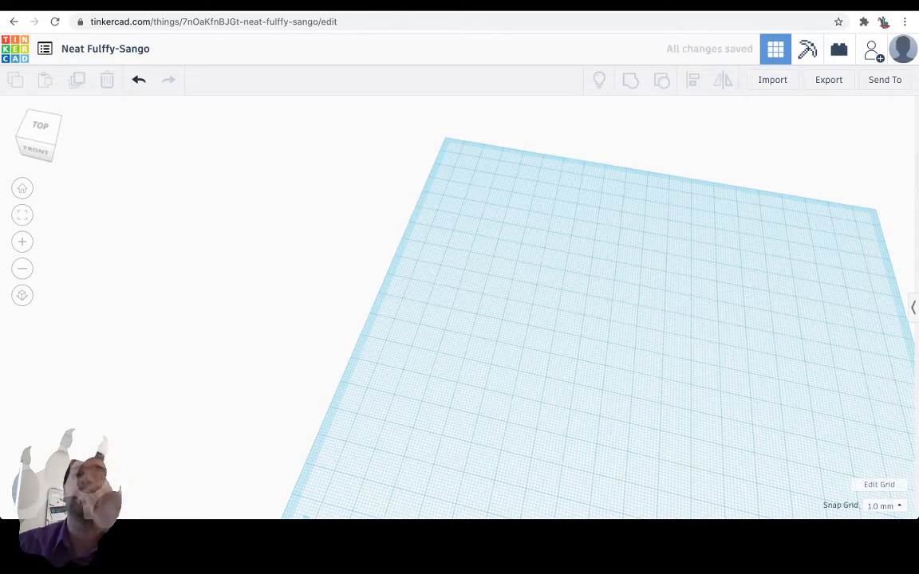
Open the shape import dialog to check which file formats it supports, and close it without importing.
key(ctrl+Tab)
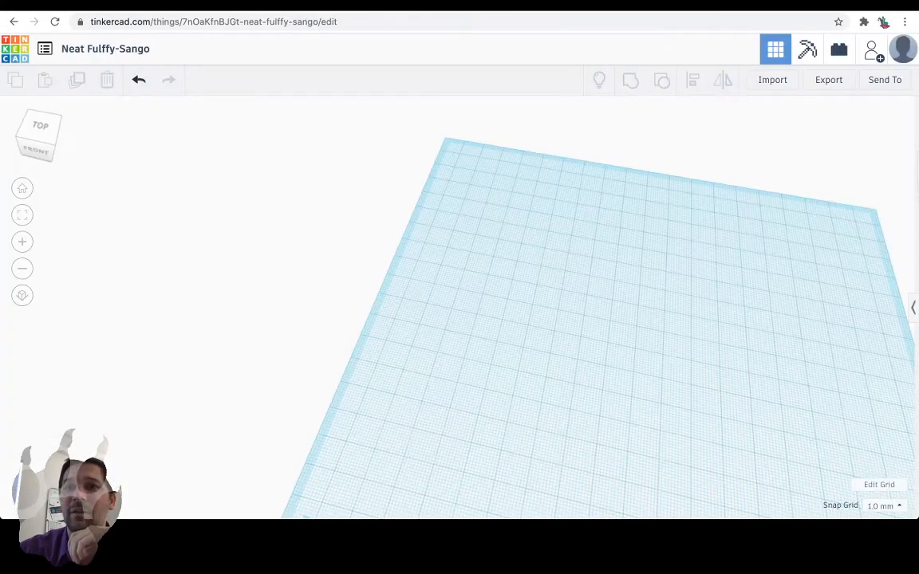
click(772, 80)
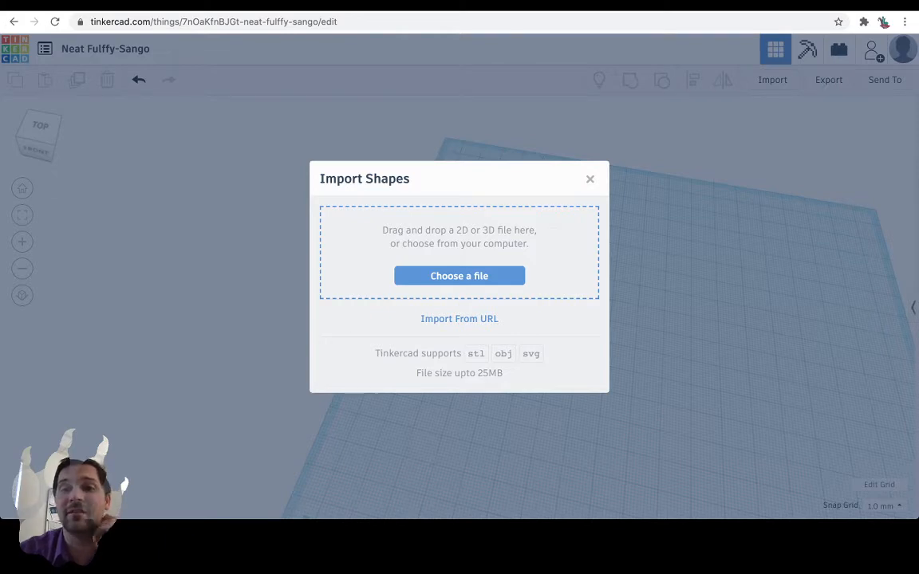
key(Escape)
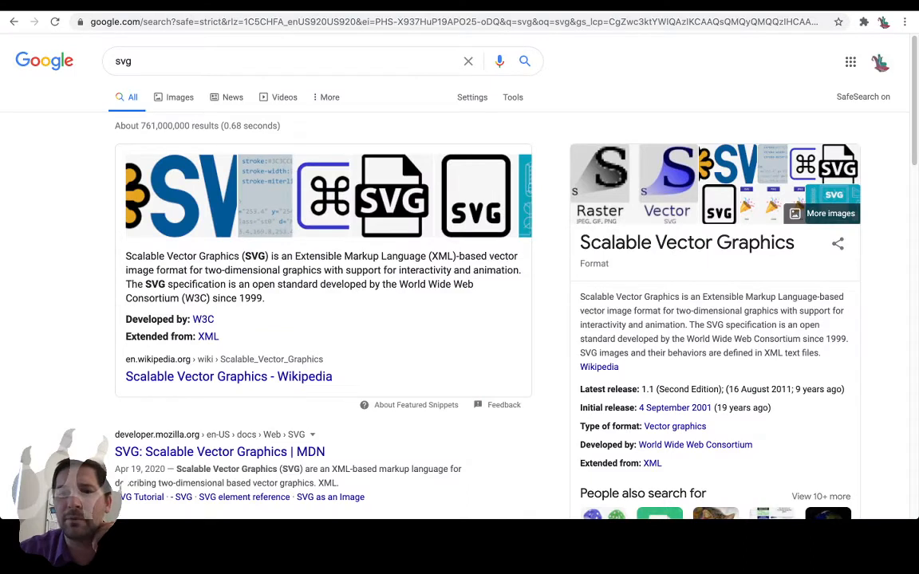
Switch to the Google search results for svg and examine the description of Scalable Vector Graphics.
drag(579, 242, 794, 242)
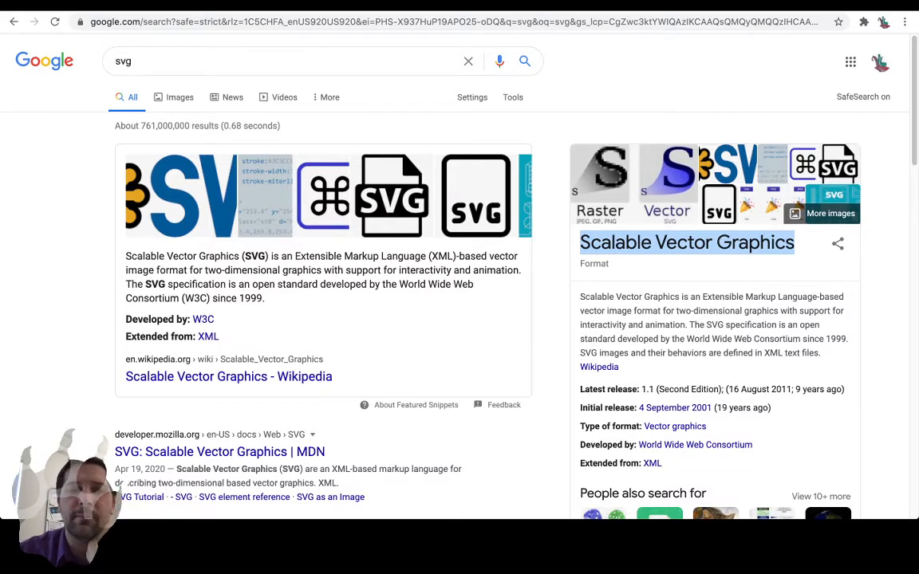
scroll(460, 279, down, 1)
scroll(459, 279, up, 1)
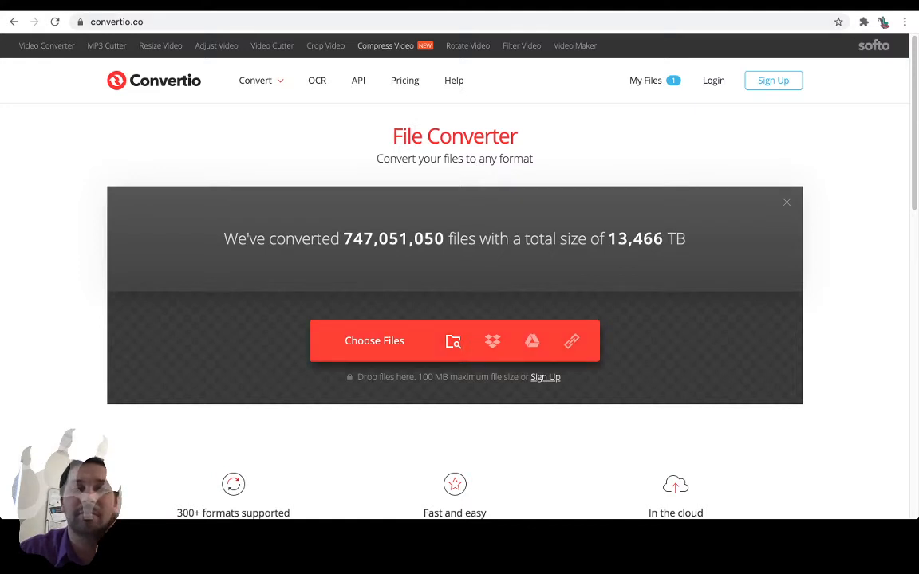
Load luigi.png into the Convertio file converter and choose SVG as its output format.
click(374, 341)
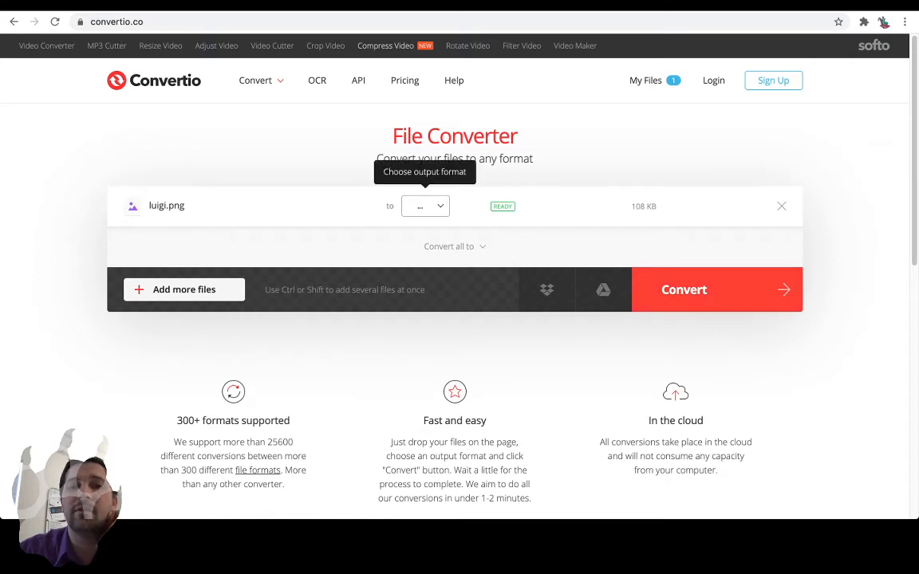
click(425, 206)
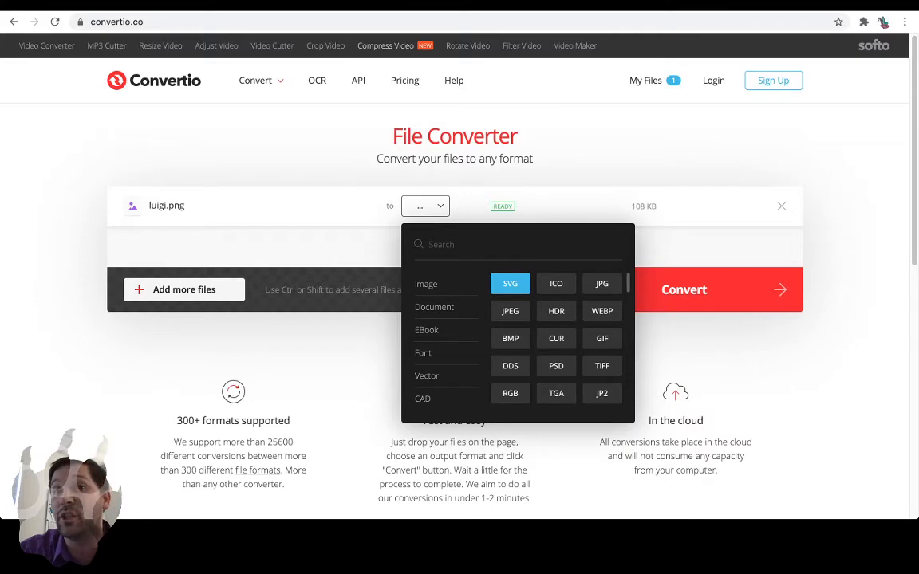
click(509, 284)
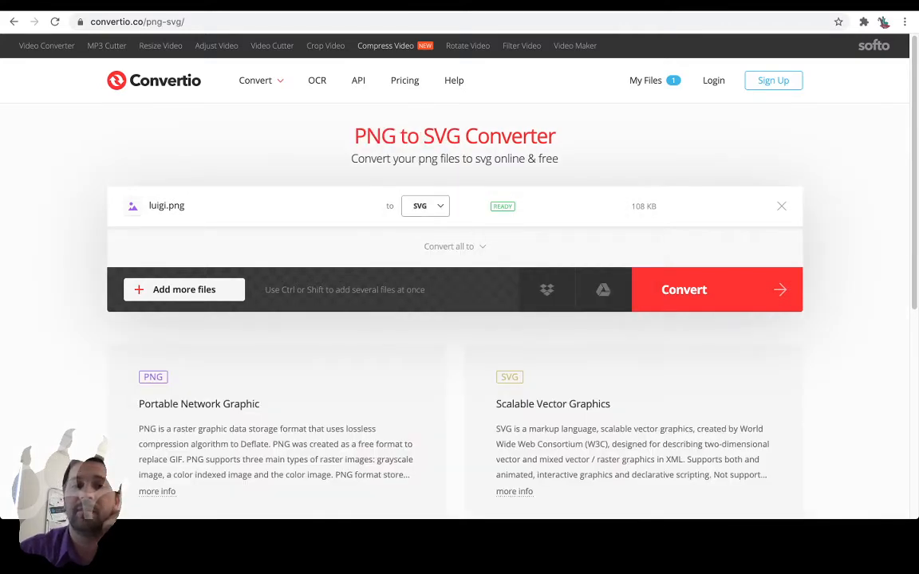
Run the luigi.png to SVG conversion and import luigiS.svg into Tinkercad, centred on the artboard at scale 100.
click(694, 289)
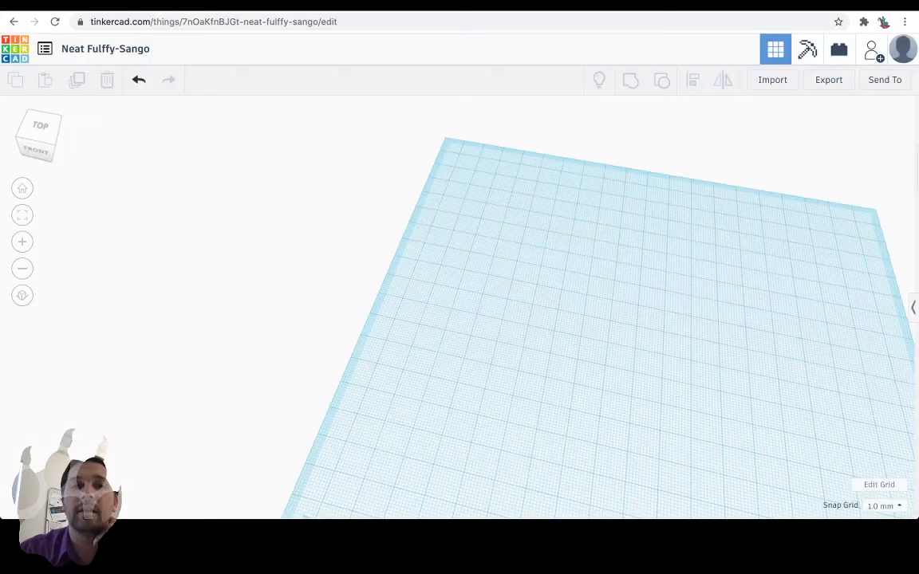
click(772, 80)
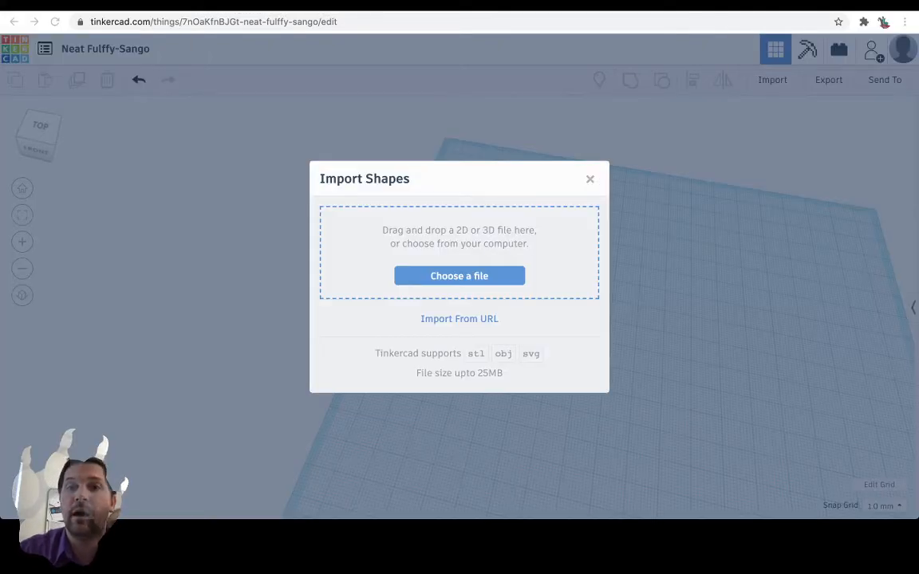
key(Return)
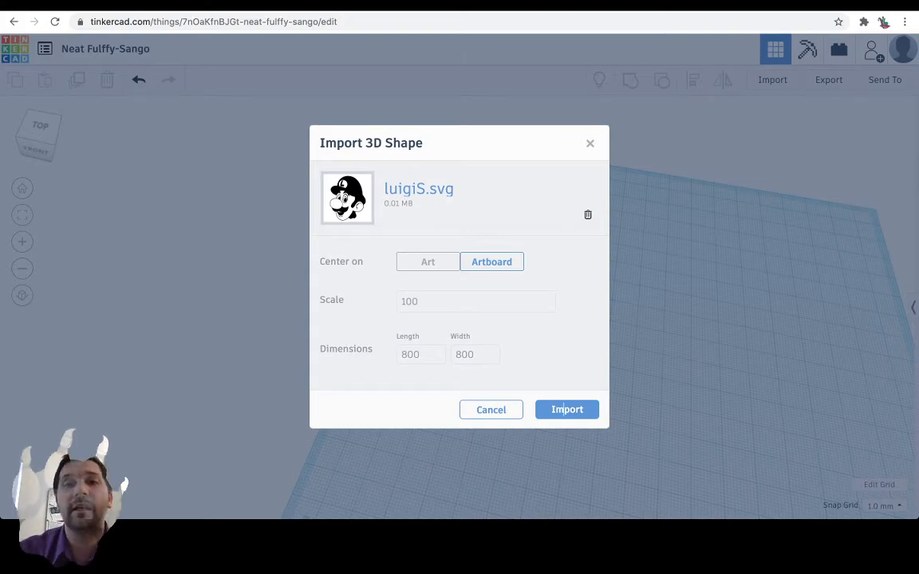
click(566, 410)
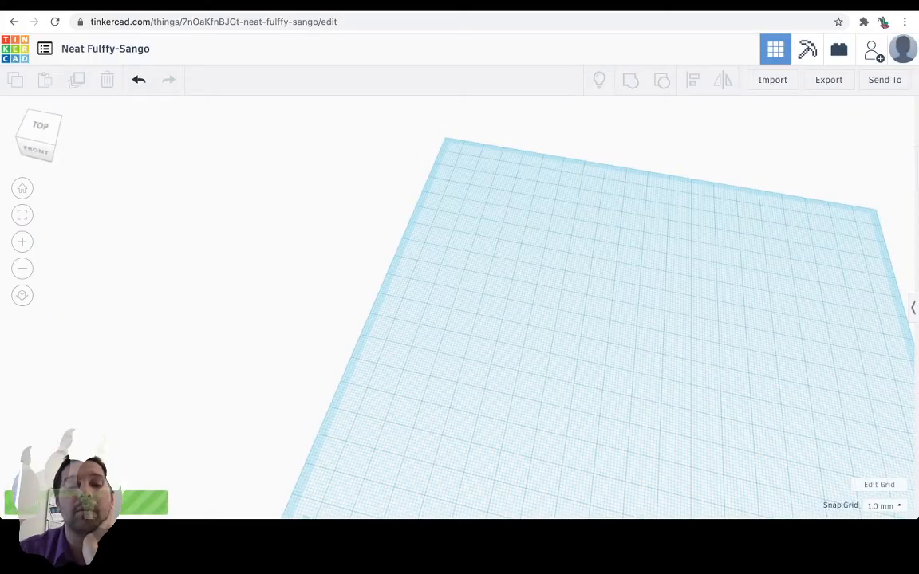
Scale the imported Luigi face down proportionally to about 37 × 46 mm and position it on the workplane.
scroll(458, 307, up, 3)
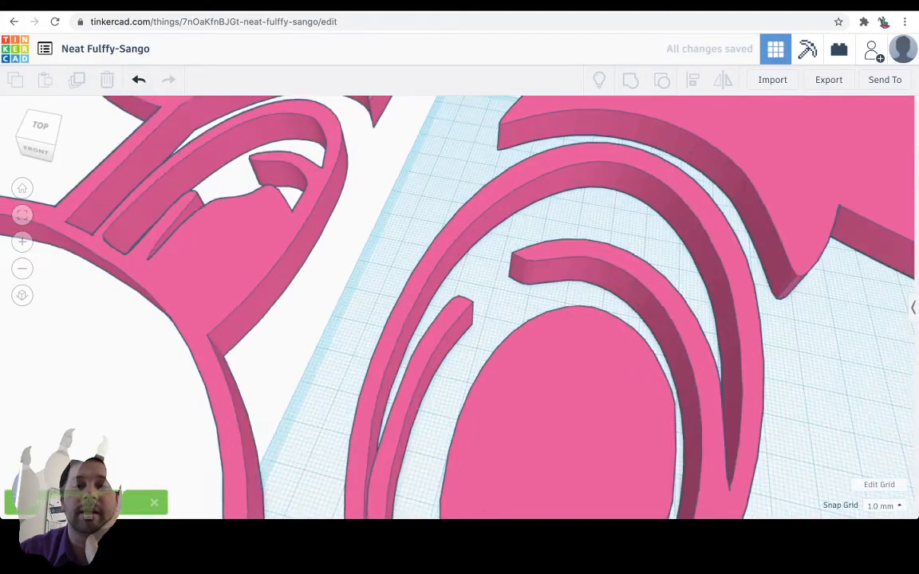
scroll(459, 307, down, 12)
scroll(452, 287, up, 2)
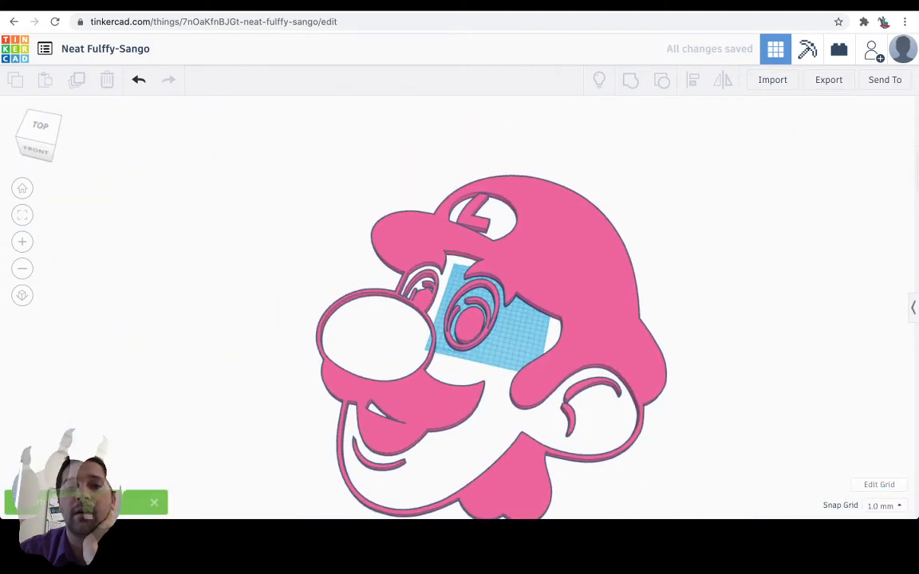
mouse_move(452, 287)
right_down()
mouse_move(465, 183)
mouse_move(465, 296)
right_up()
click(550, 217)
mouse_move(647, 175)
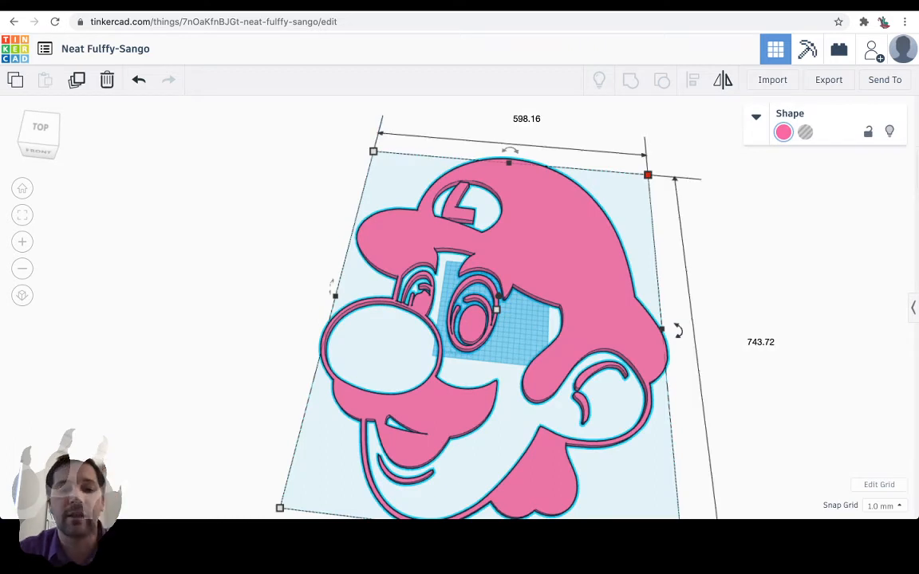
shift+drag(648, 175, 393, 404)
drag(363, 433, 492, 320)
scroll(468, 315, up, 10)
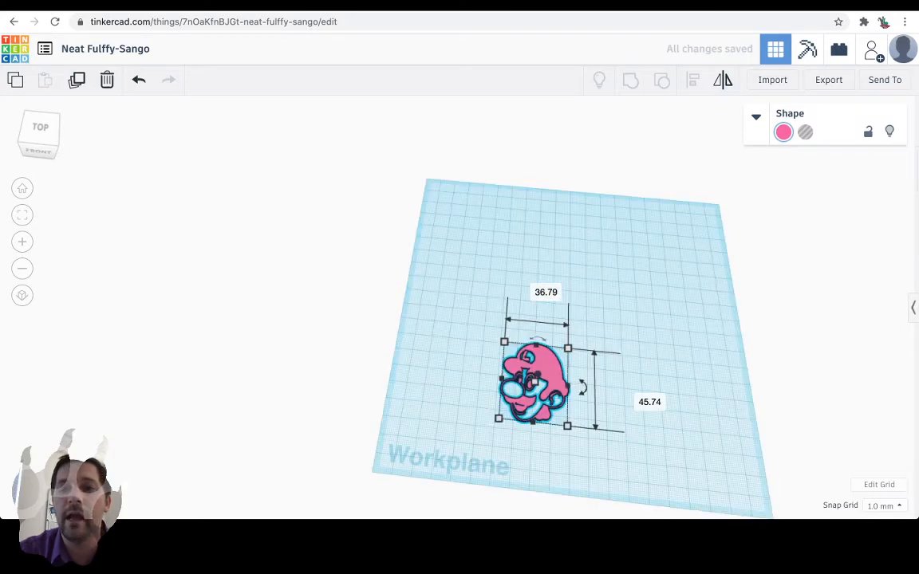
Move the Luigi face across the workplane and shrink it proportionally to about 9 × 7.24 mm.
right_drag(468, 314, 473, 272)
drag(590, 426, 567, 389)
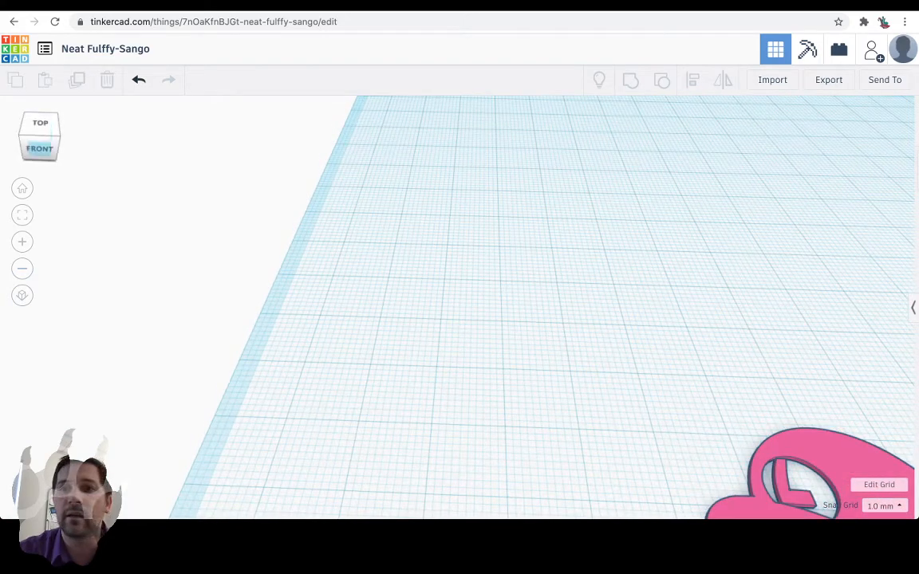
right_drag(335, 279, 484, 276)
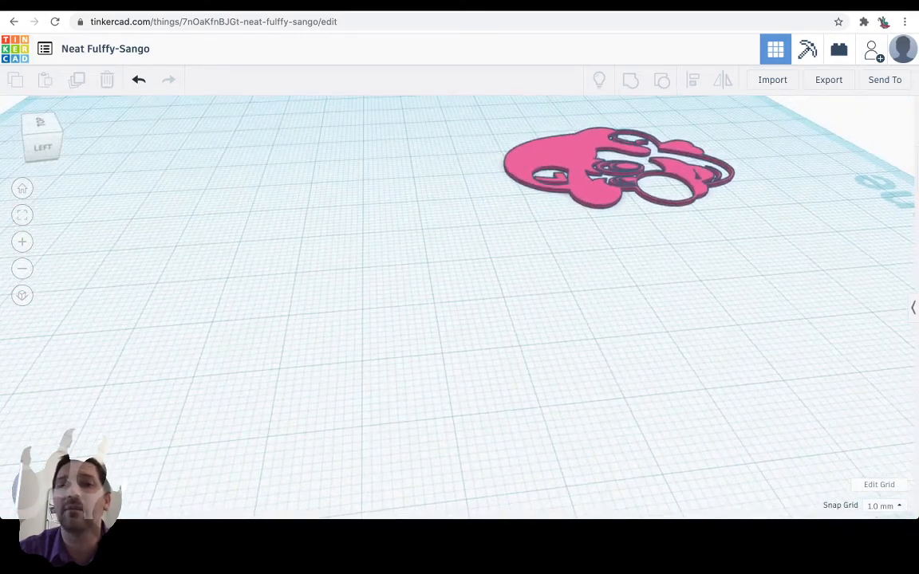
drag(570, 172, 303, 343)
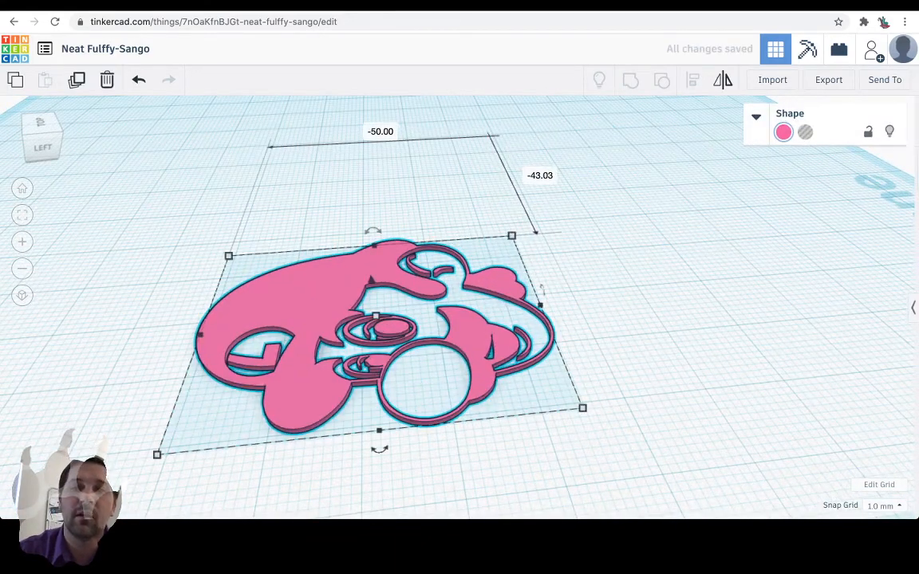
drag(511, 236, 258, 393)
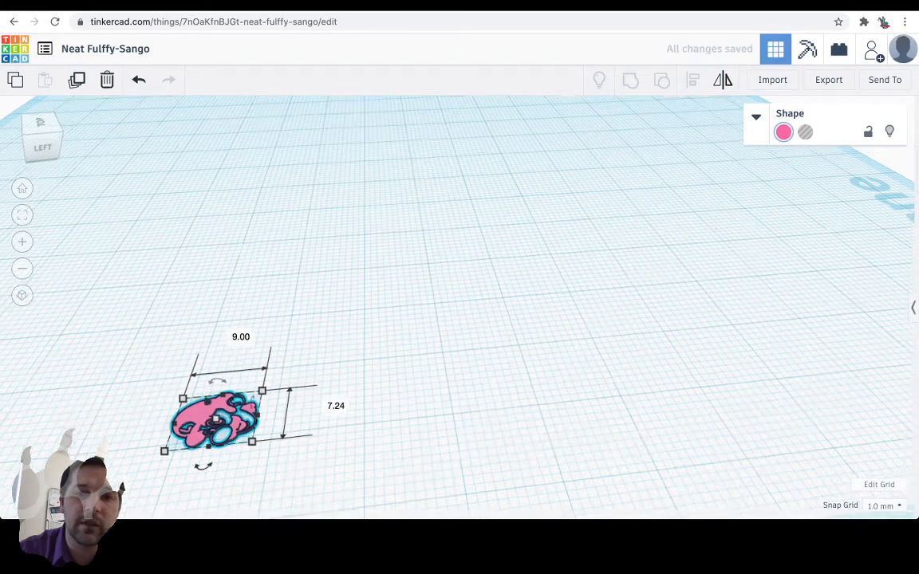
Inspect the shrunken Luigi face from several angles and shift it further in on the workplane.
scroll(558, 239, down, 5)
scroll(638, 219, up, 8)
right_drag(511, 264, 450, 285)
drag(151, 225, 366, 366)
click(494, 319)
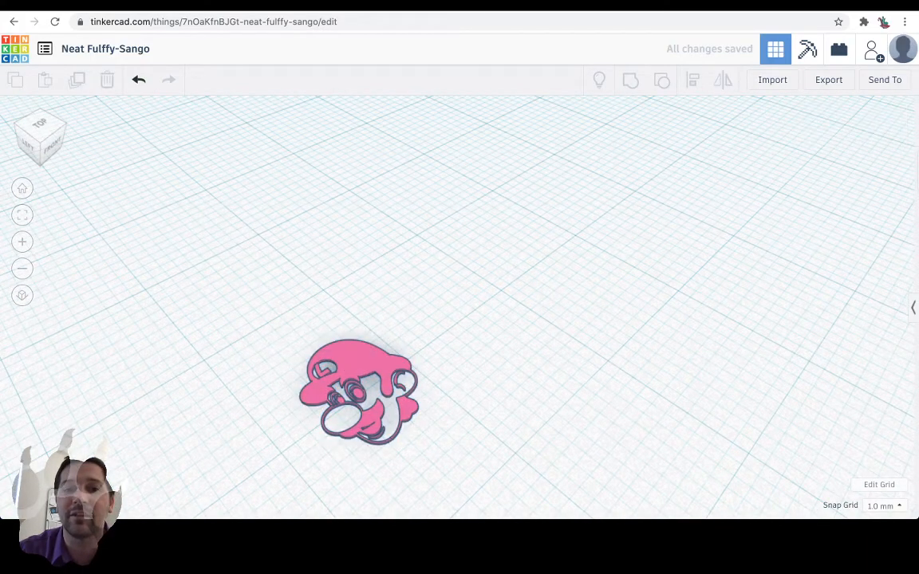
right_drag(494, 319, 532, 304)
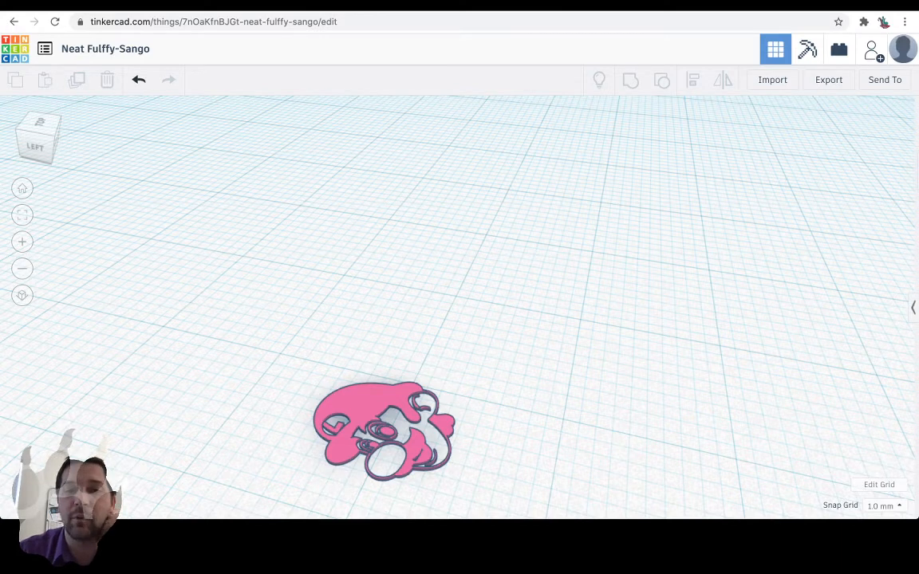
drag(363, 406, 455, 292)
click(511, 382)
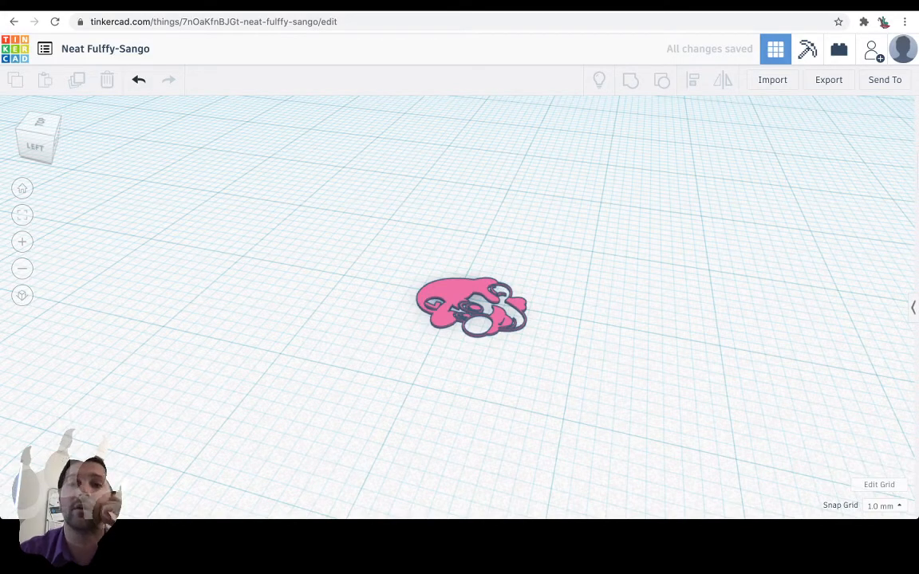
Place a solid cylinder beside the Luigi face and set its height to 3 mm.
scroll(460, 307, up, 3)
scroll(459, 307, down, 15)
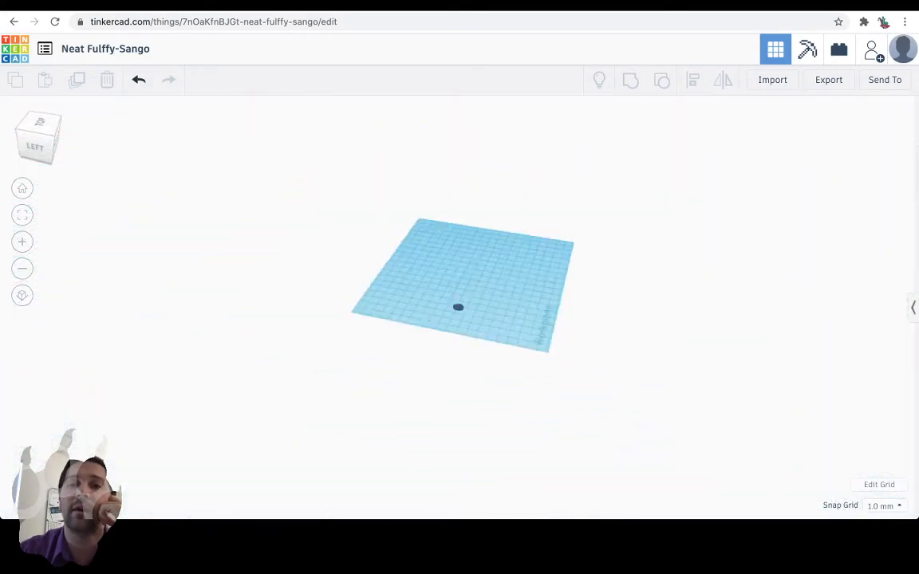
scroll(458, 307, up, 5)
click(913, 308)
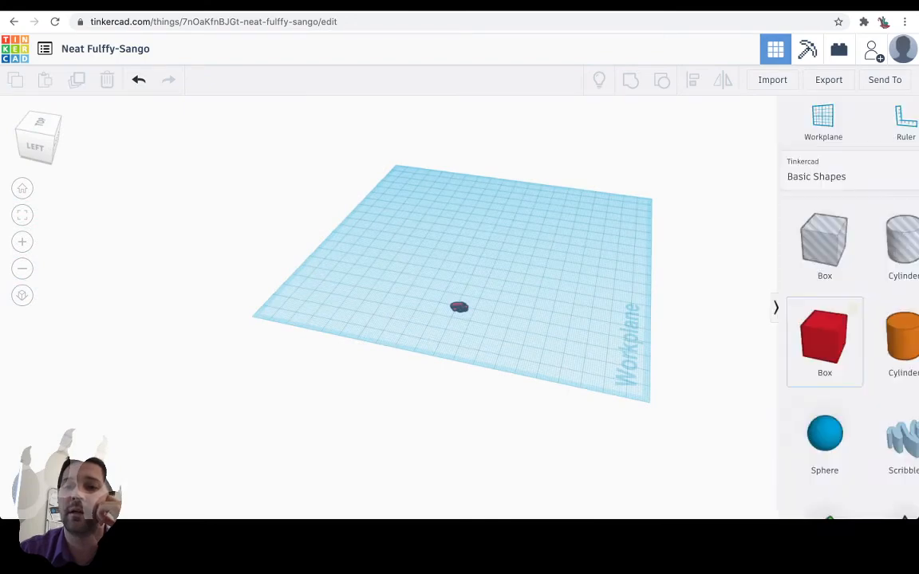
drag(870, 336, 421, 295)
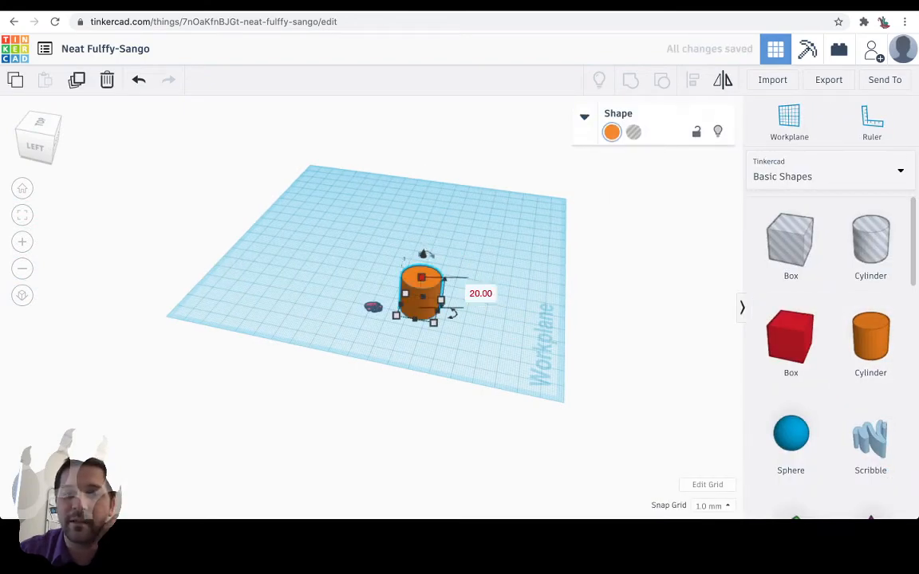
click(480, 294)
text(3)
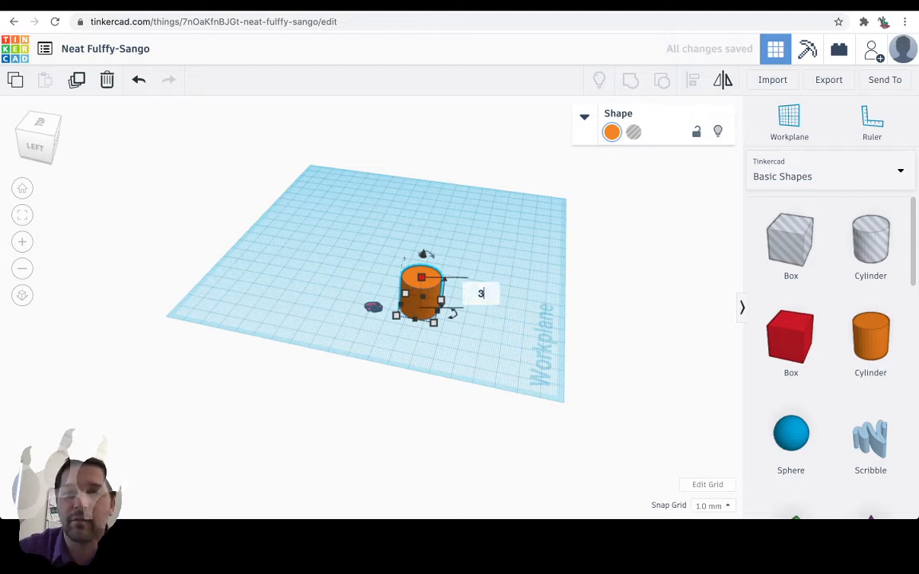
key(Return)
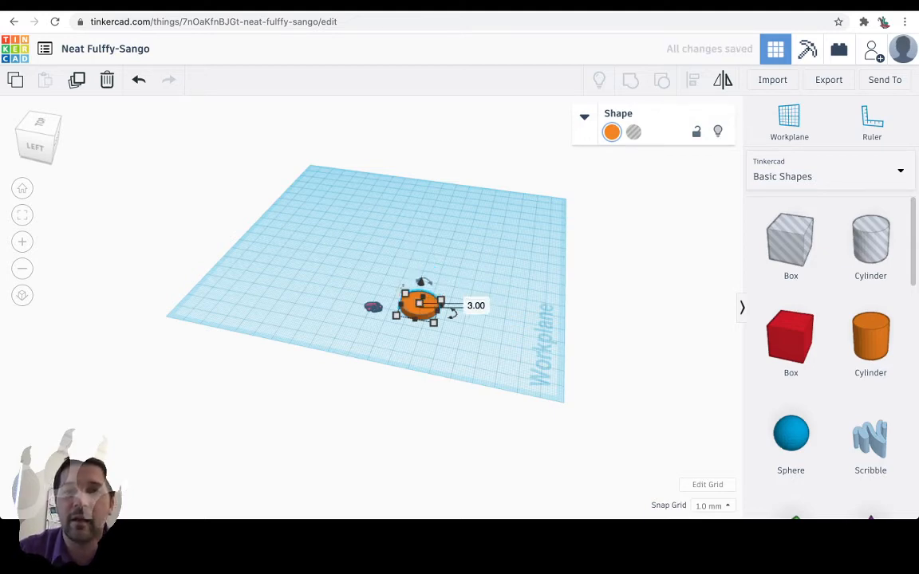
Set the Luigi face's height to 4 mm.
click(373, 306)
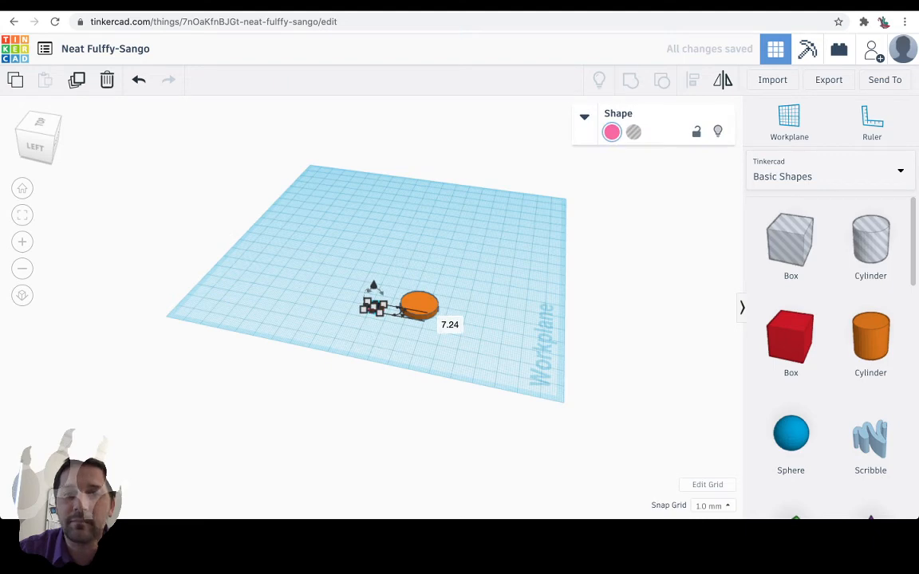
click(450, 324)
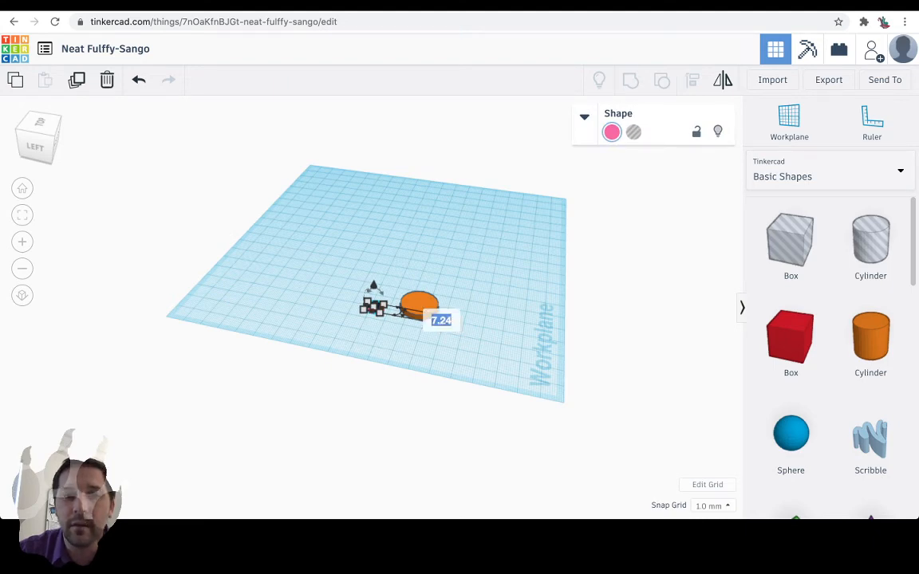
key(Return)
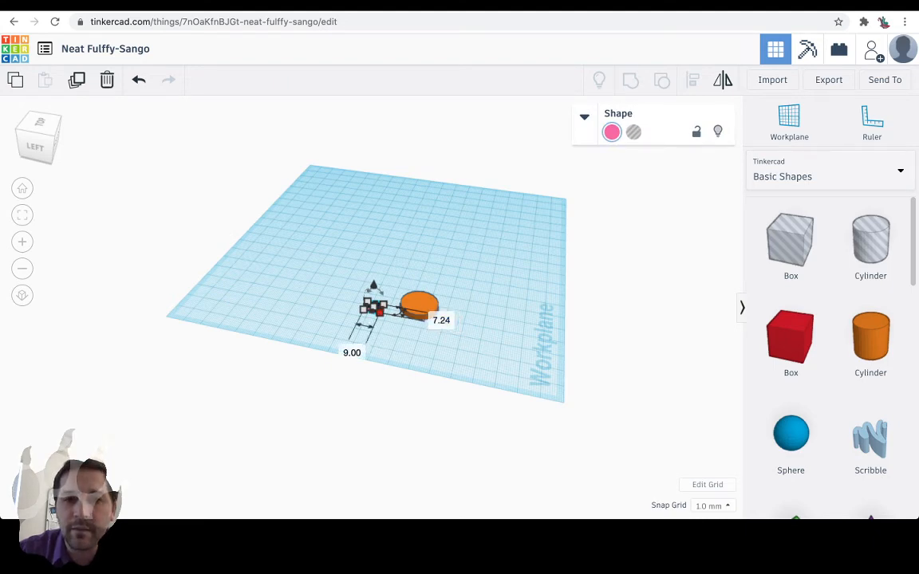
click(373, 306)
scroll(373, 307, down, 5)
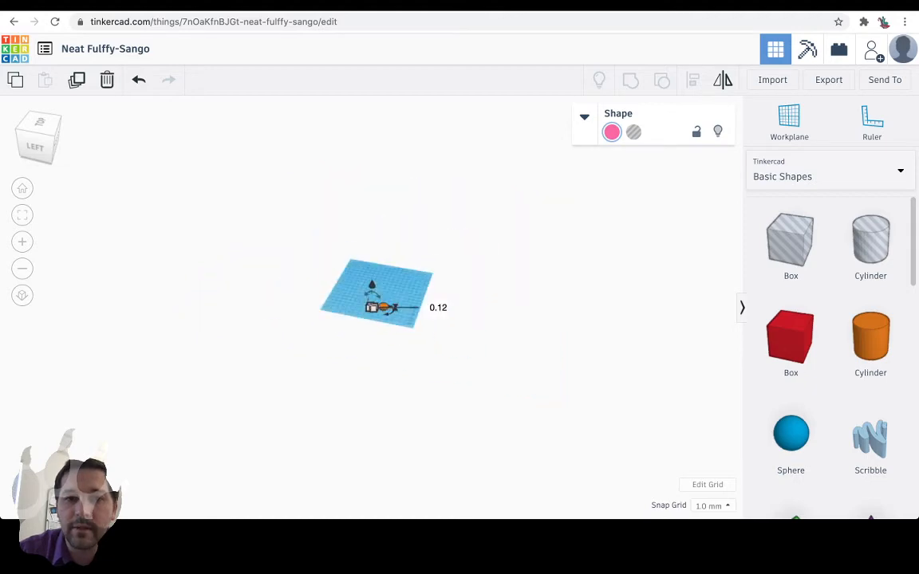
scroll(374, 307, up, 12)
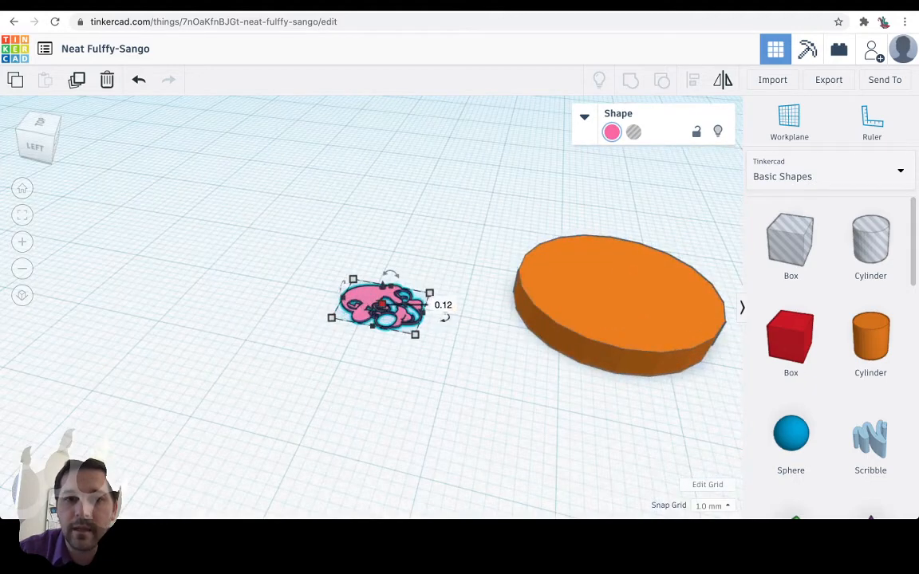
click(443, 305)
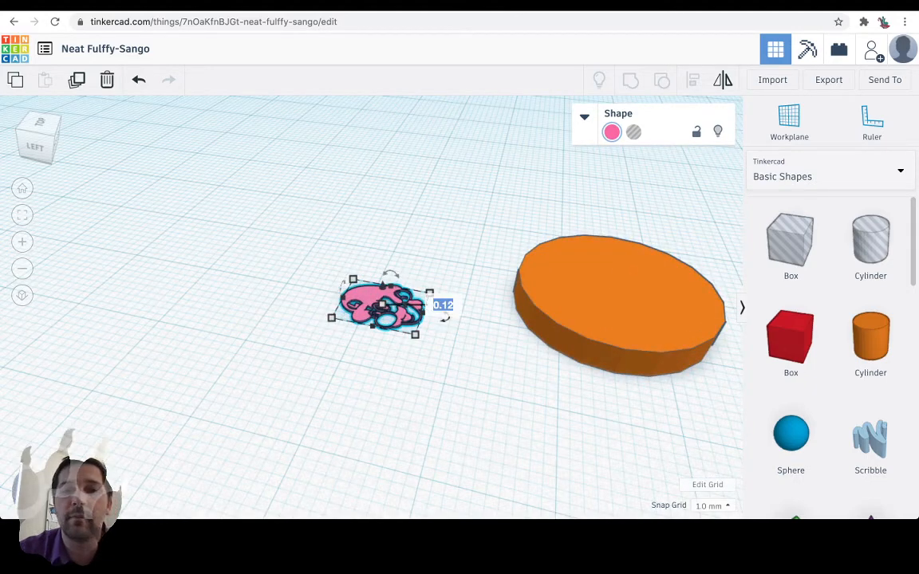
text(4)
key(Return)
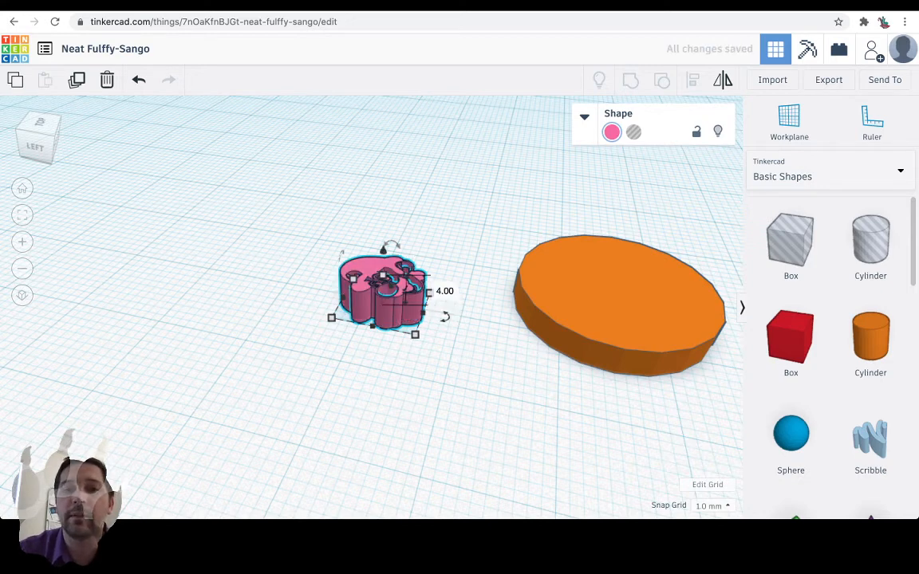
key(Escape)
Move the Luigi face onto the orange disc and align the two shapes' centres in both horizontal directions.
drag(381, 291, 614, 279)
drag(512, 174, 691, 408)
key(l)
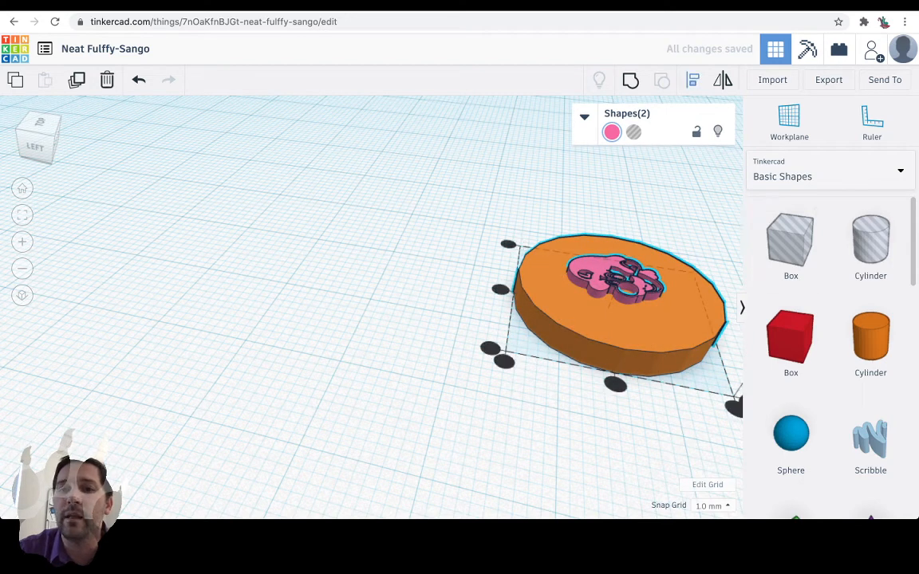
click(615, 381)
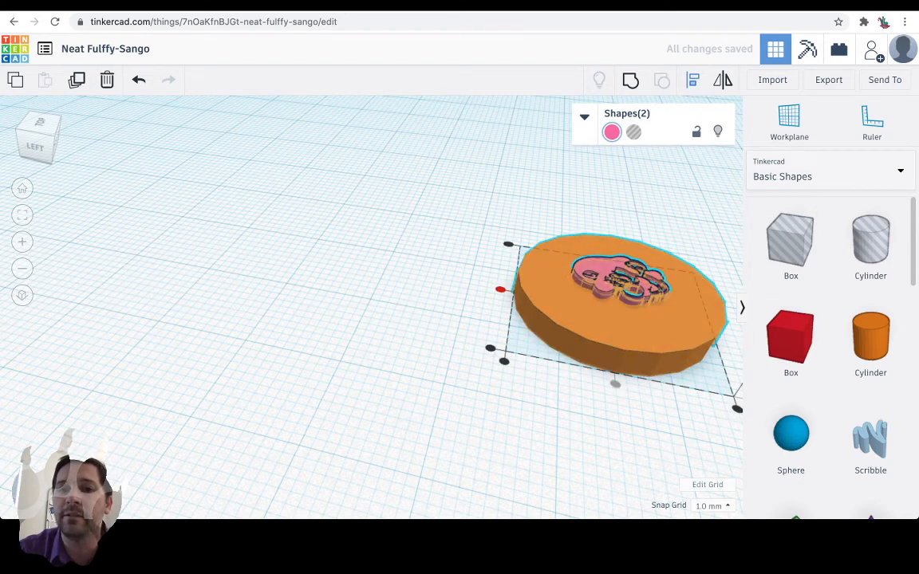
click(500, 289)
key(Escape)
right_drag(446, 319, 450, 308)
right_drag(423, 231, 409, 297)
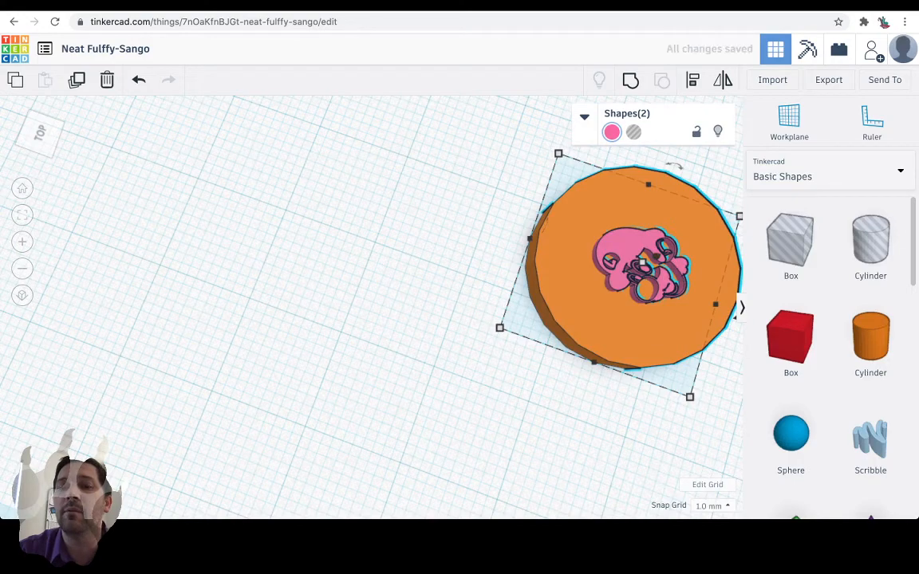
right_drag(408, 298, 436, 227)
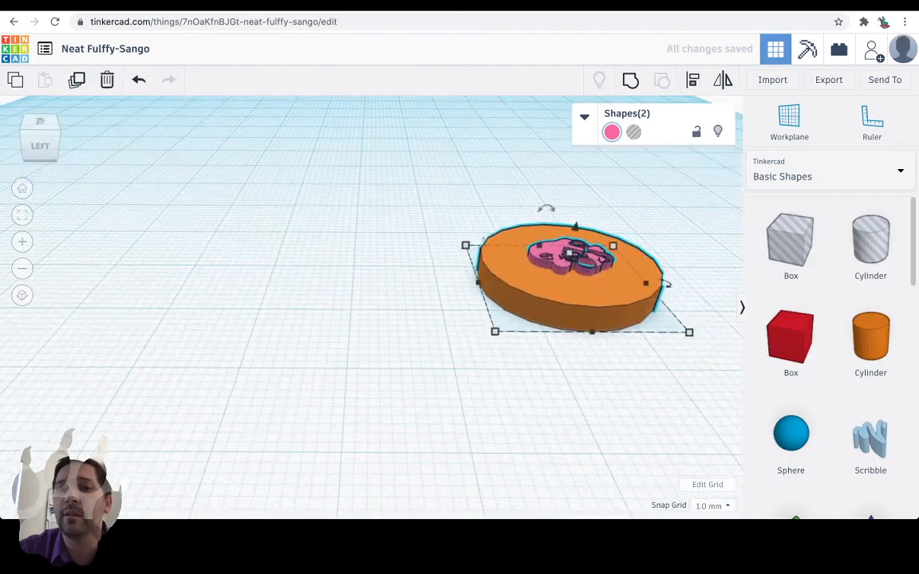
drag(575, 227, 580, 210)
key(ctrl+z)
Select only the Luigi face and raise it 1 mm.
click(580, 209)
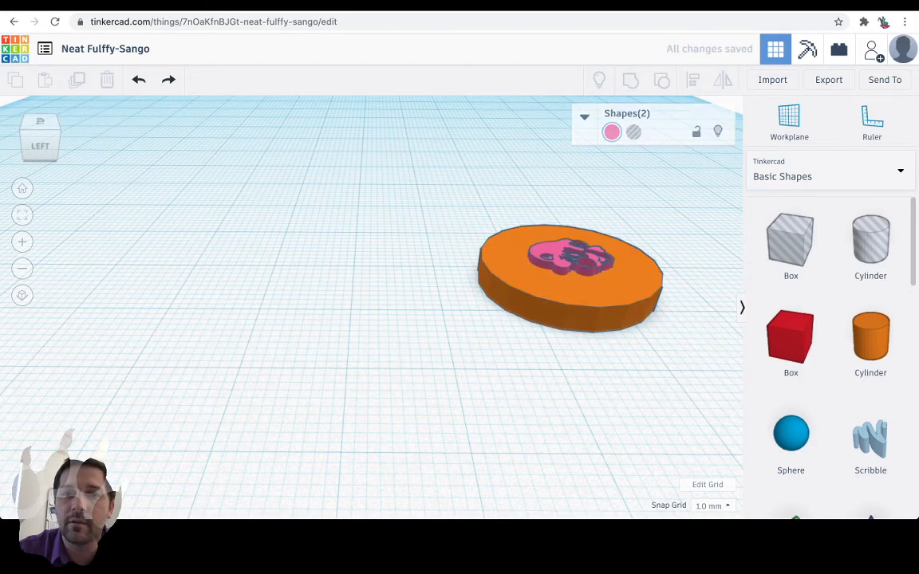
click(558, 255)
drag(576, 227, 577, 218)
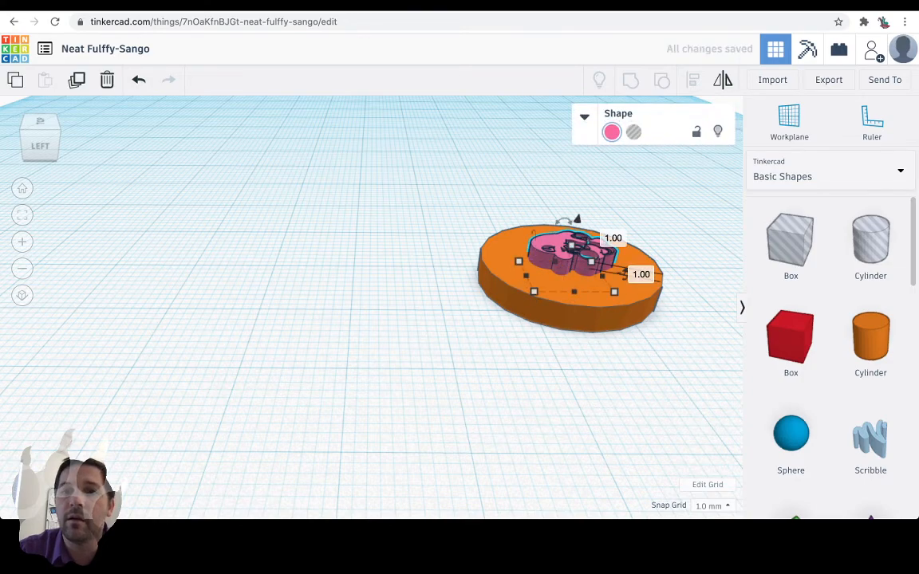
Select the disc together with the Luigi face and group them into one solid shape.
mouse_move(570, 227)
right_down()
mouse_move(494, 287)
mouse_move(530, 279)
mouse_move(554, 219)
right_up()
drag(525, 217, 685, 452)
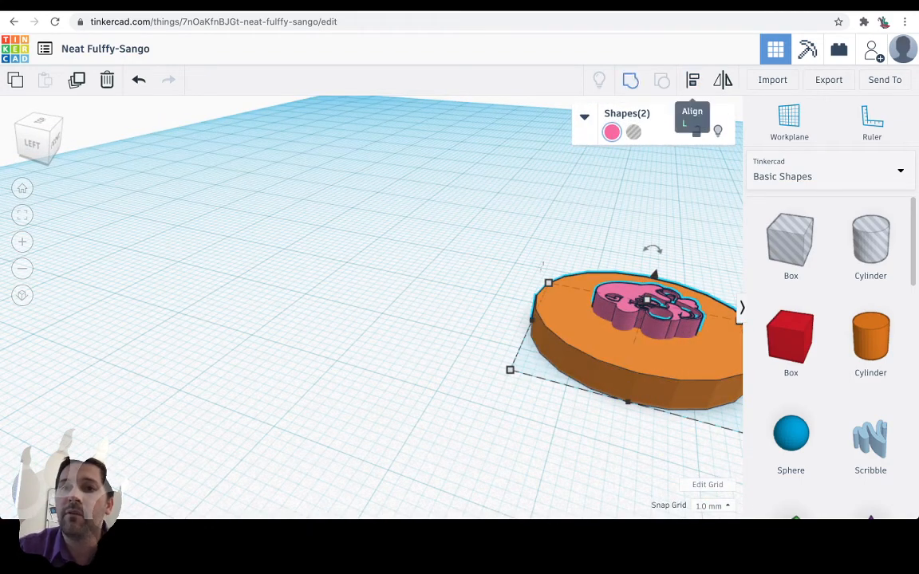
click(630, 80)
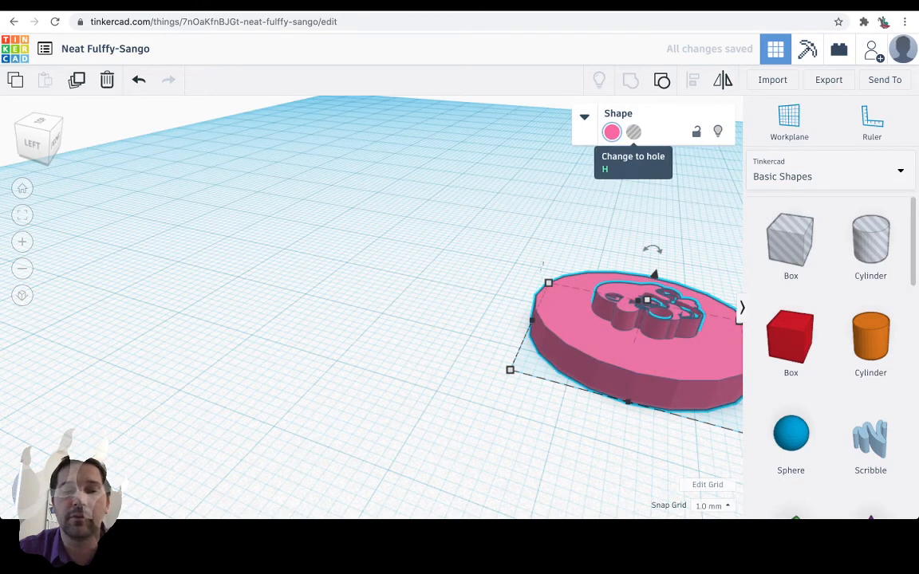
Undo the grouping of the disc and Luigi face, and change only the Luigi face into a hole.
key(ctrl+z)
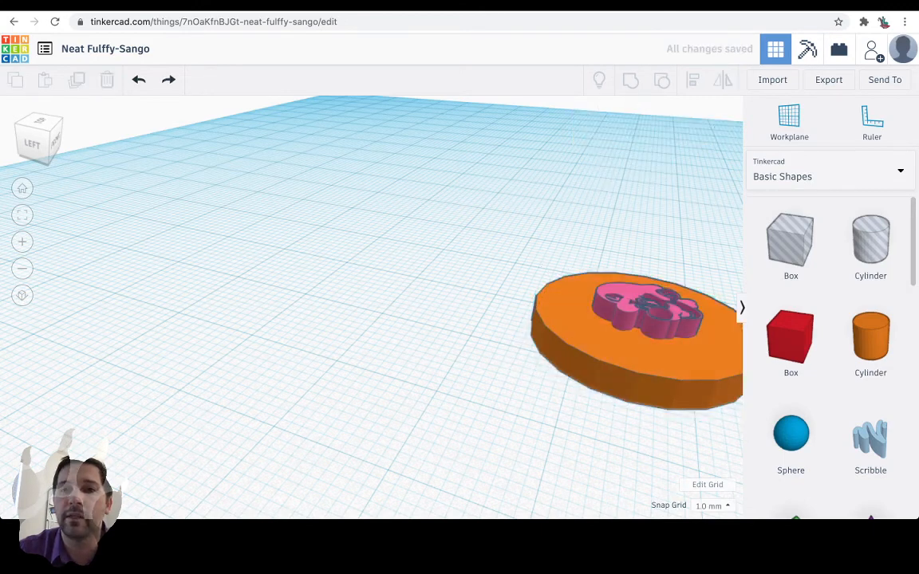
click(651, 278)
key(h)
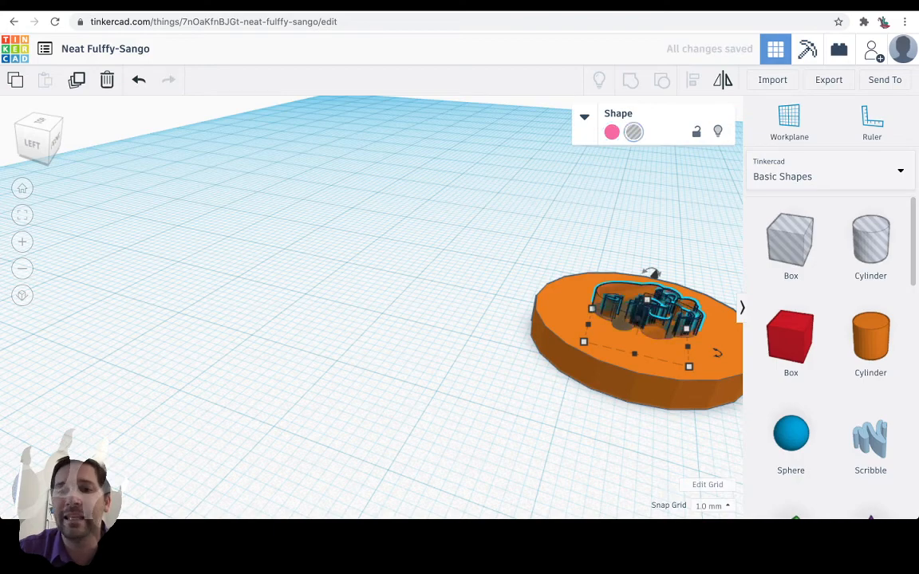
Select the disc together with the Luigi face hole and group them to engrave the face into the disc.
drag(532, 176, 728, 456)
click(630, 80)
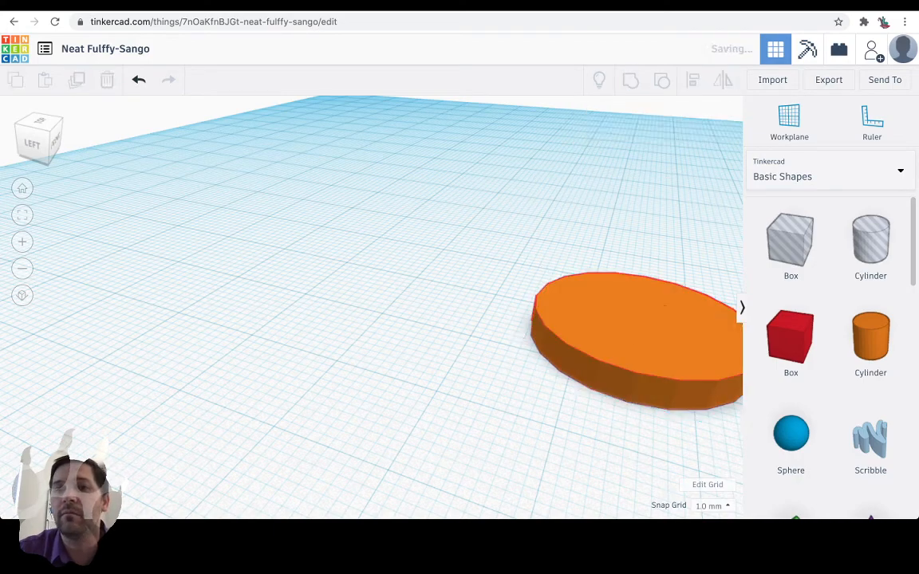
click(446, 208)
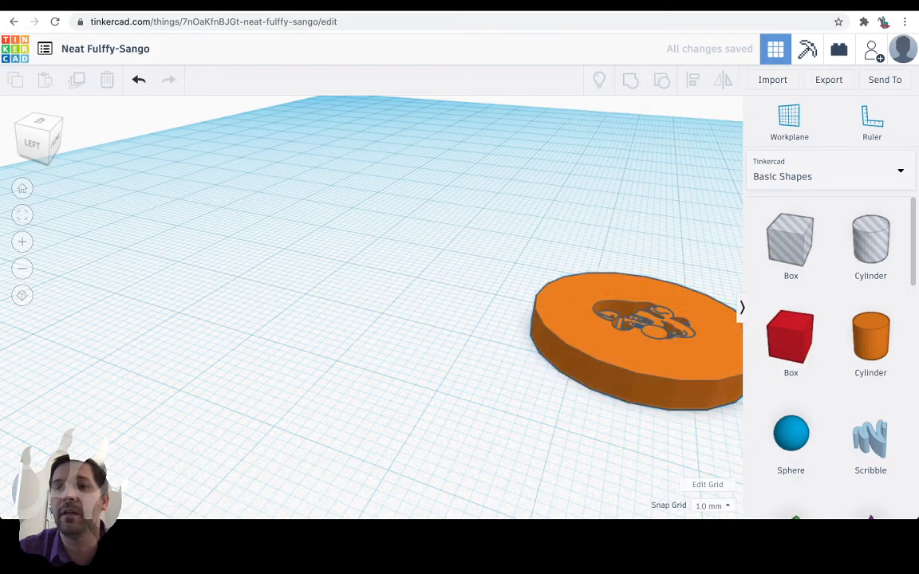
right_drag(446, 207, 442, 267)
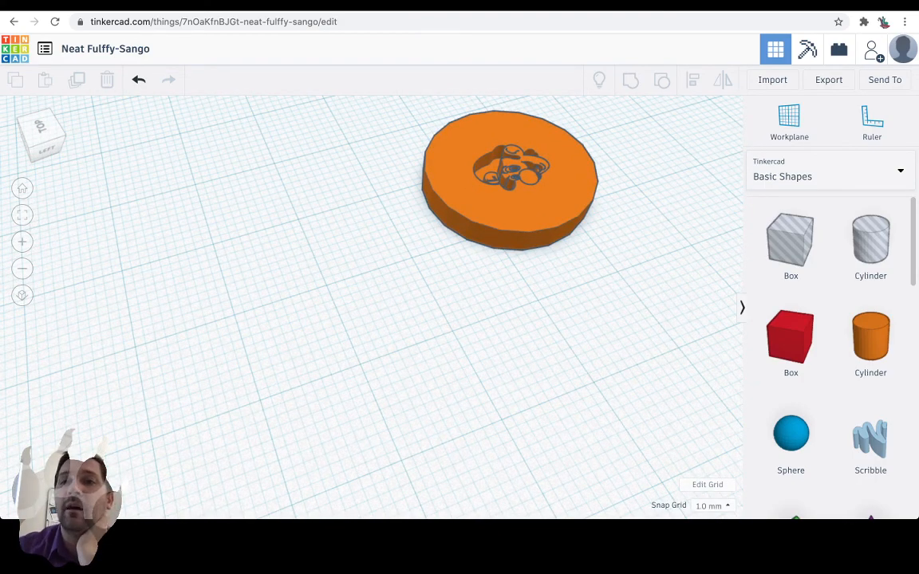
key(ctrl+Tab)
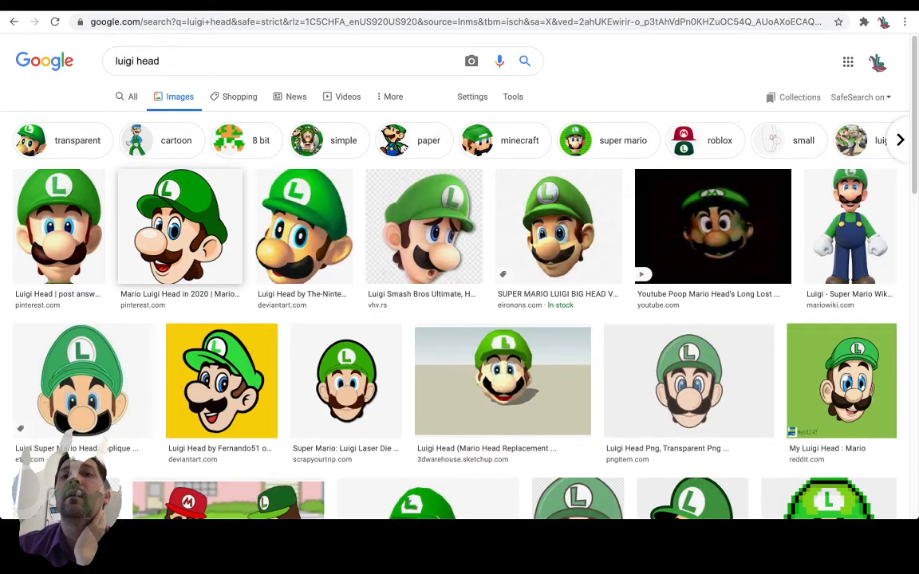
key(ctrl+Tab)
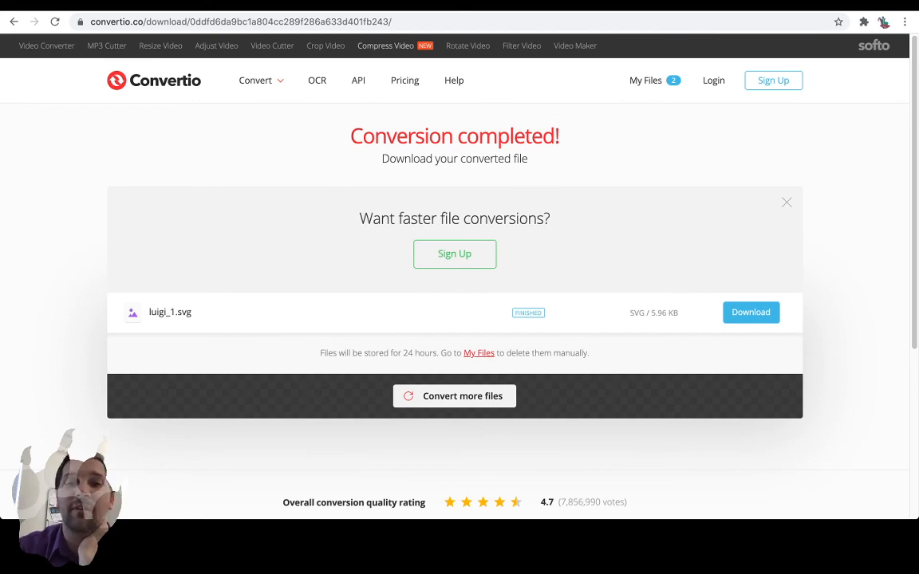
key(ctrl+Tab)
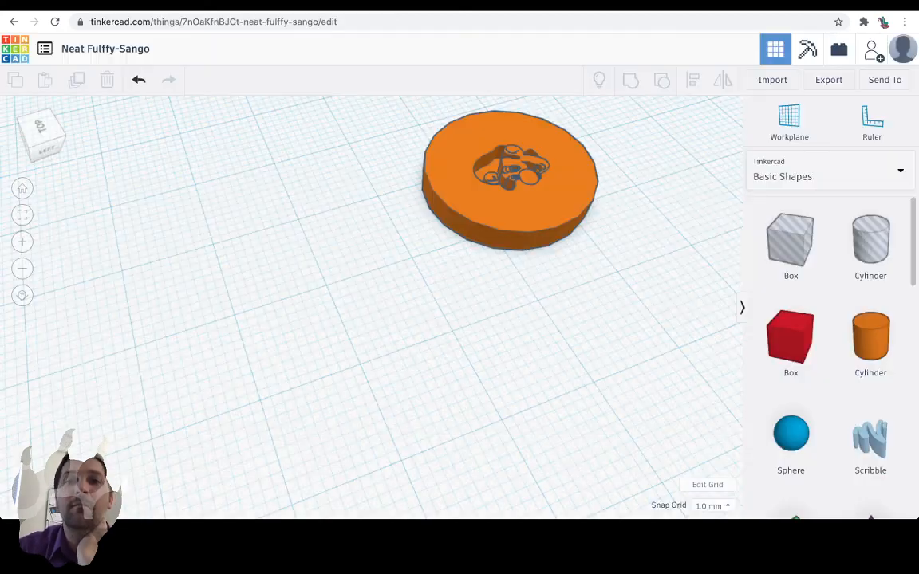